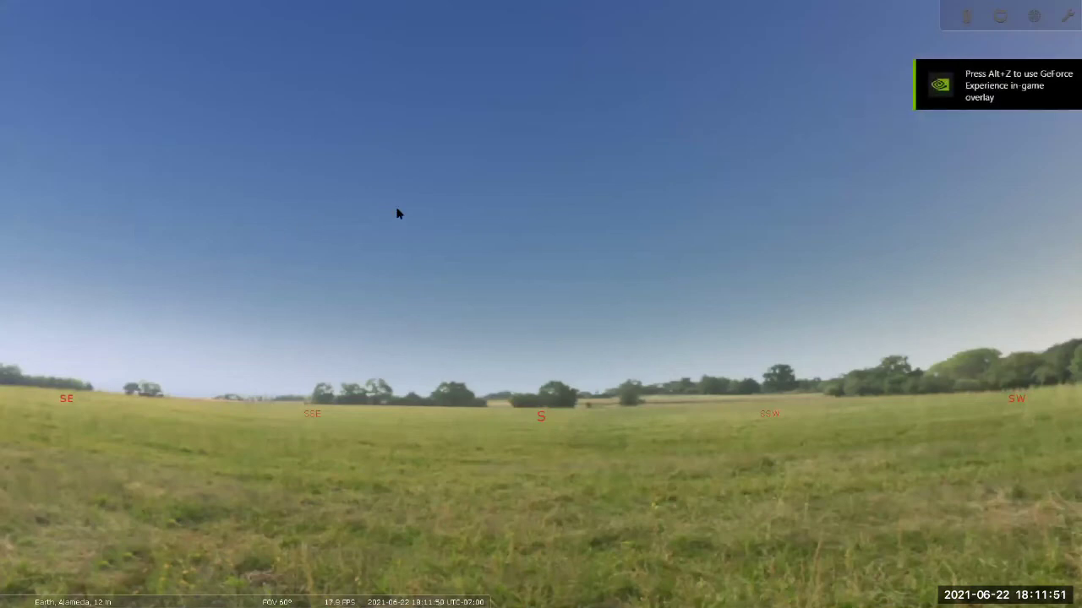
# - Rotate the daytime field view from south to east and bring up the Date and Time window with F5
pyautogui.moveTo(272, 559)
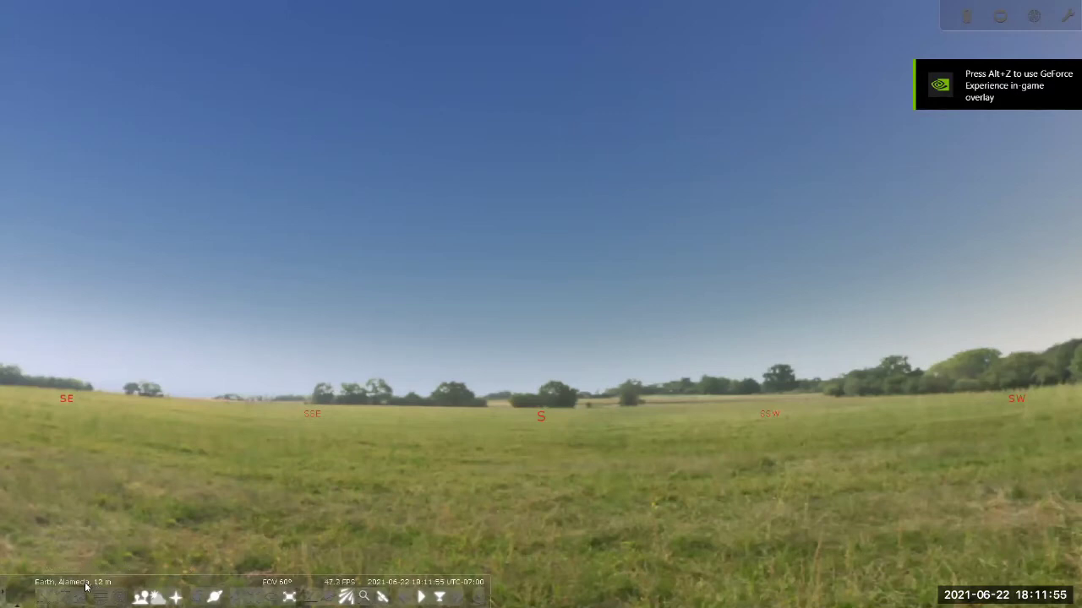
pyautogui.moveTo(86, 587)
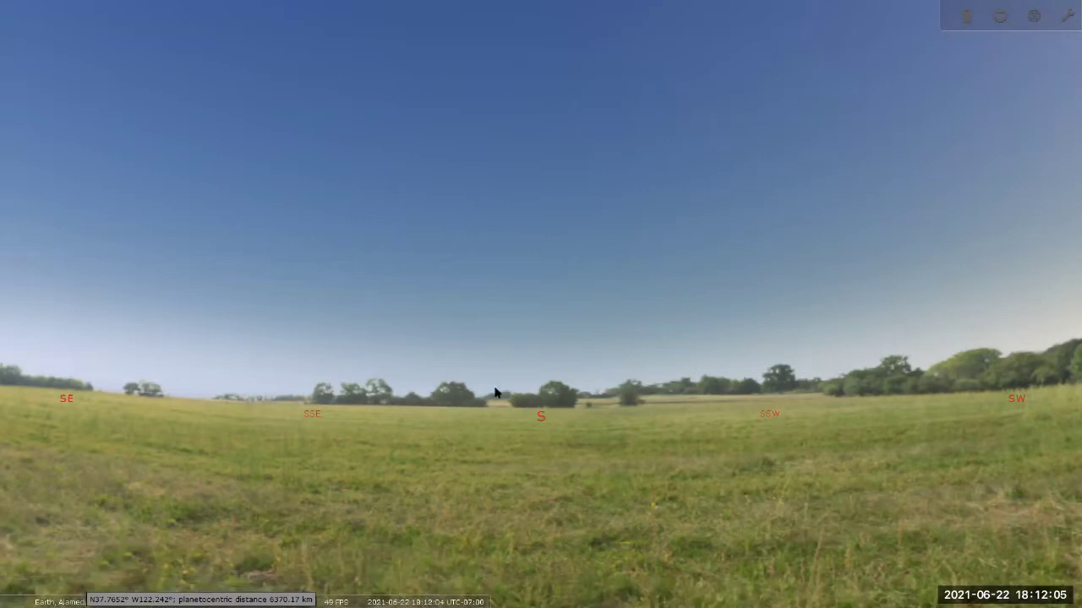
pyautogui.moveTo(484, 301); pyautogui.dragTo(382, 303)
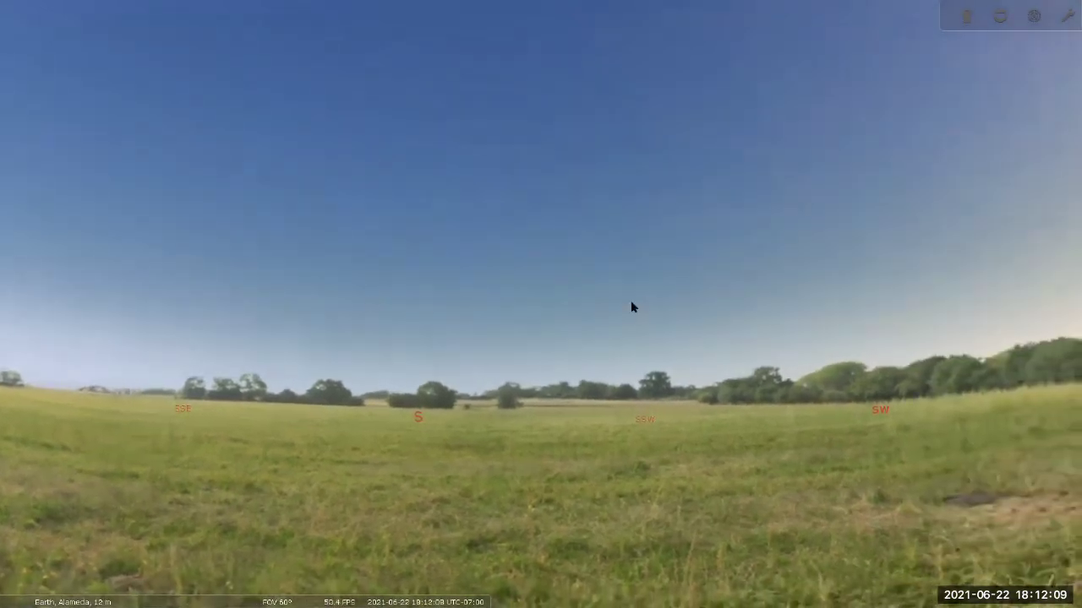
pyautogui.press('Left')
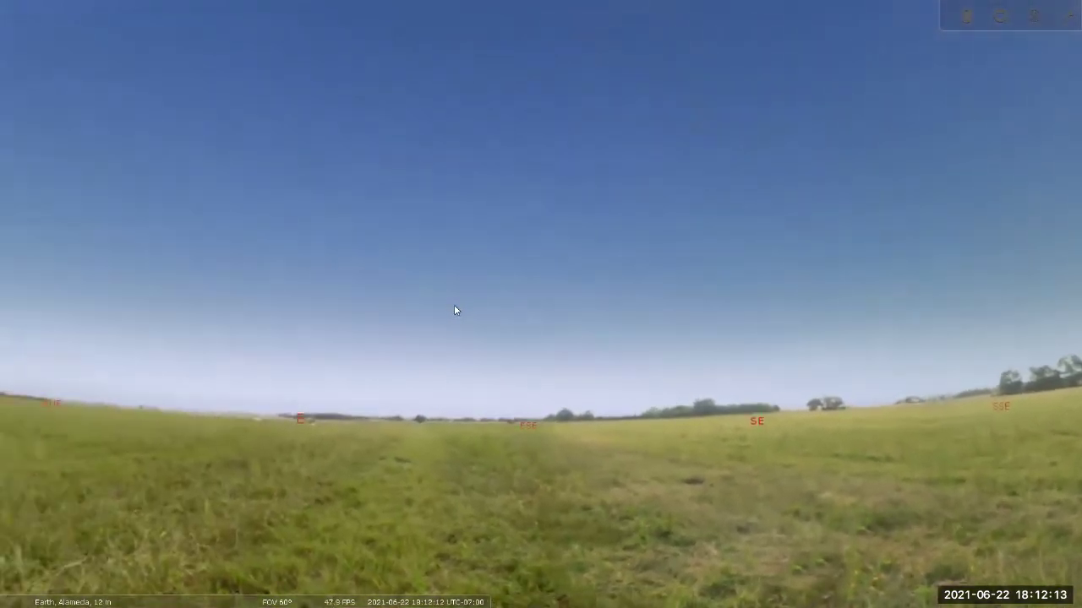
pyautogui.moveTo(472, 338); pyautogui.dragTo(484, 309)
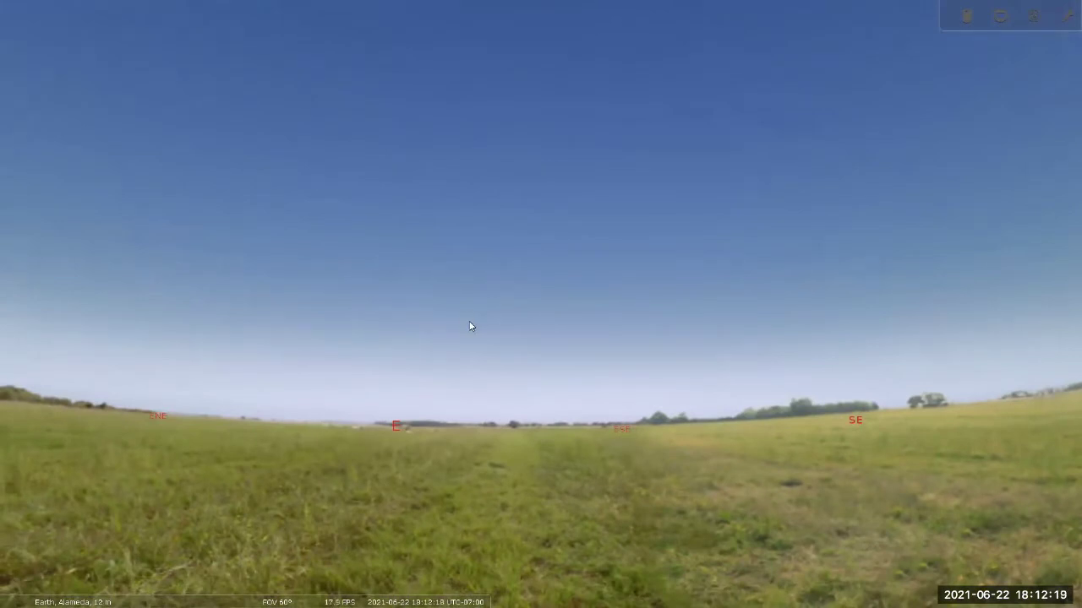
pyautogui.press('F5')
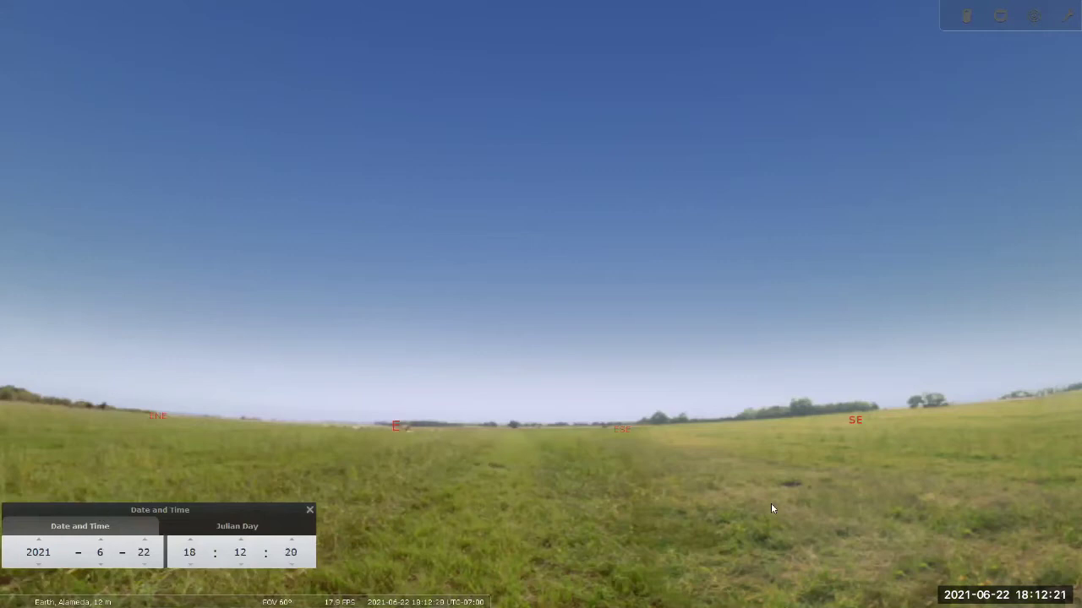
# - Move the Date and Time window aside, advance the hour from 18 to 19, and centre the Moon
pyautogui.moveTo(214, 514); pyautogui.dragTo(968, 562)
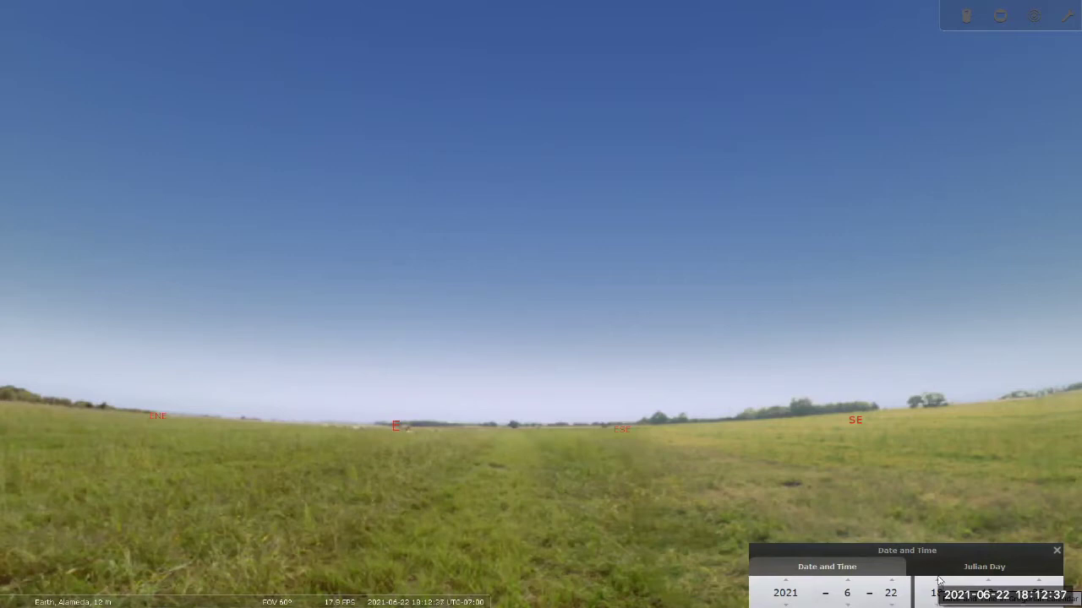
pyautogui.click(938, 582)
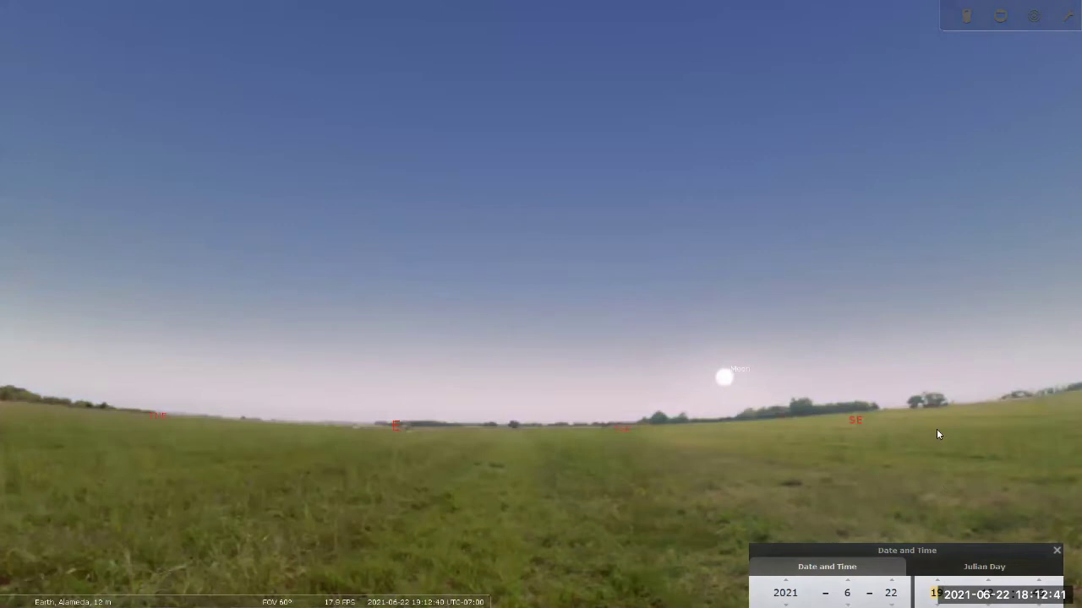
pyautogui.moveTo(914, 393); pyautogui.dragTo(768, 298)
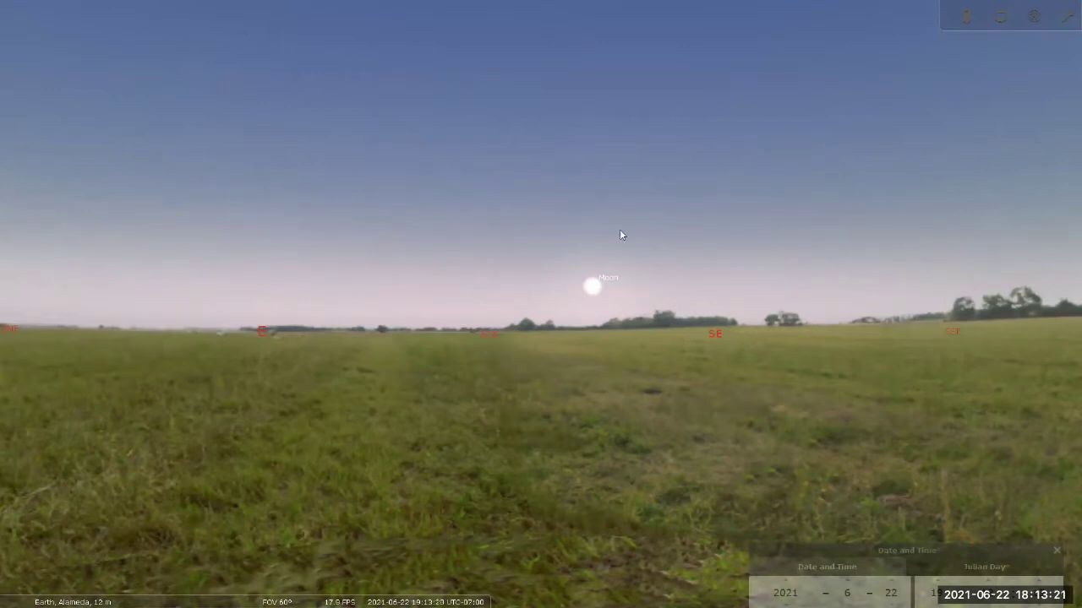
pyautogui.press('Right')
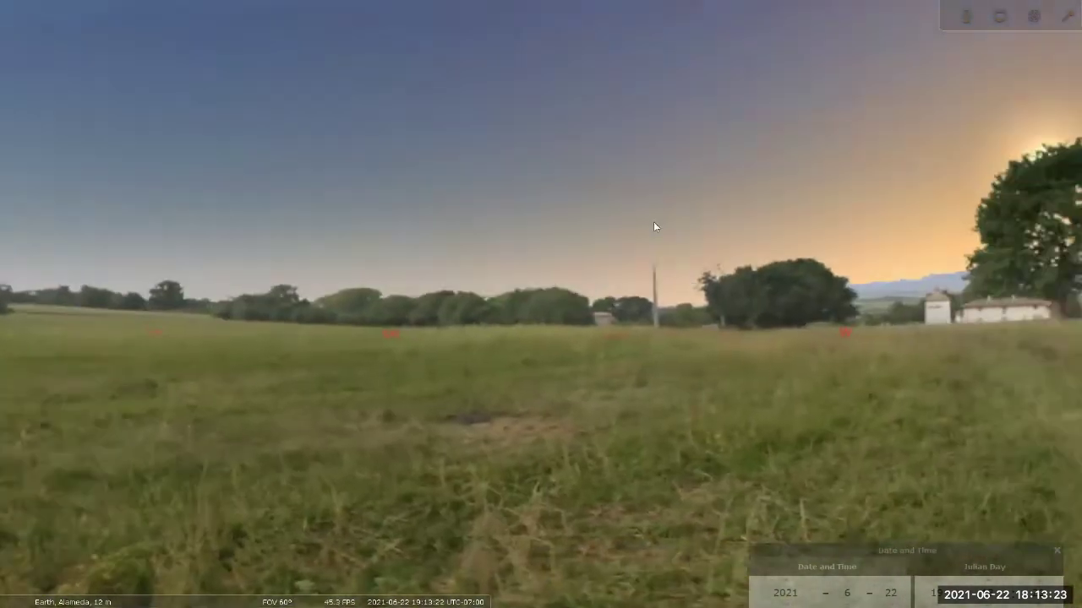
pyautogui.press('Right')
pyautogui.press('Up')
pyautogui.press('Left')
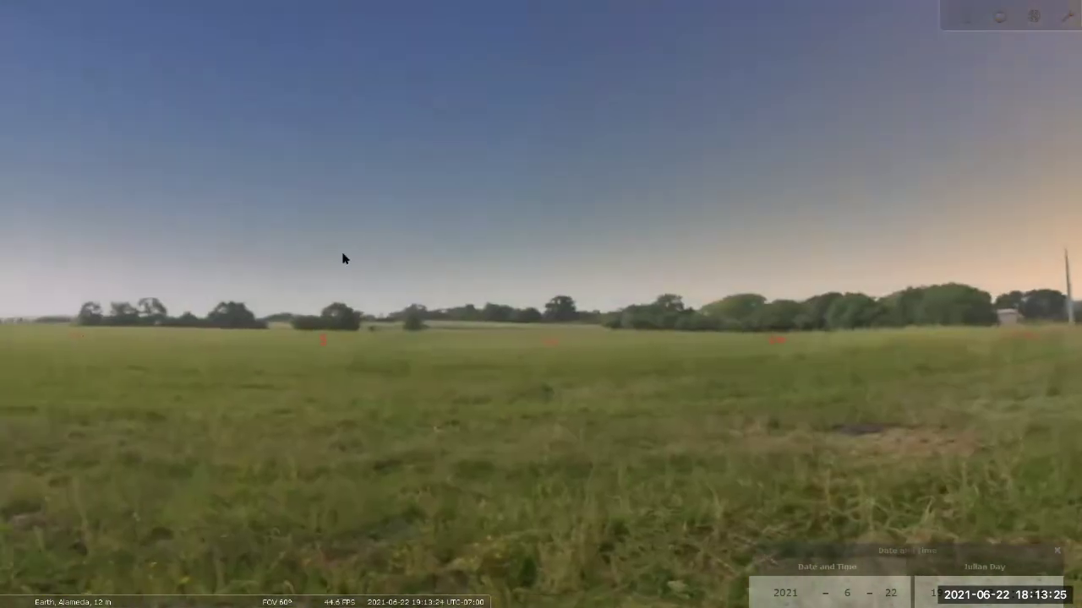
pyautogui.press('Left')
pyautogui.press('Left')
pyautogui.press('Down')
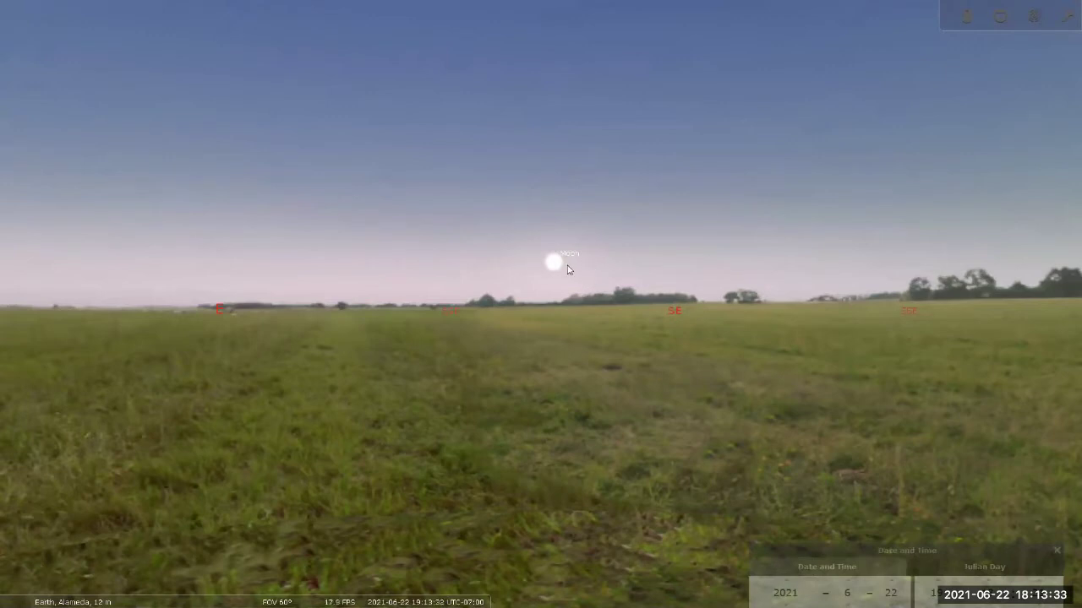
# - Zoom in on the Moon above the southeast treeline to about 18.7° field of view
pyautogui.scroll(3, 570, 271)
pyautogui.scroll(3, 580, 255)
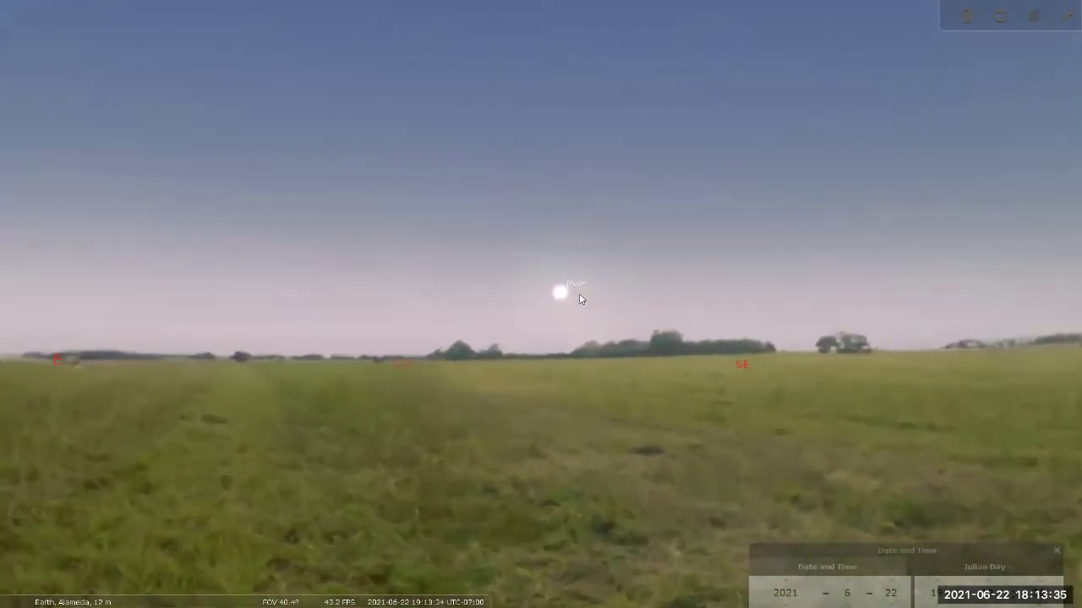
pyautogui.scroll(3, 570, 293)
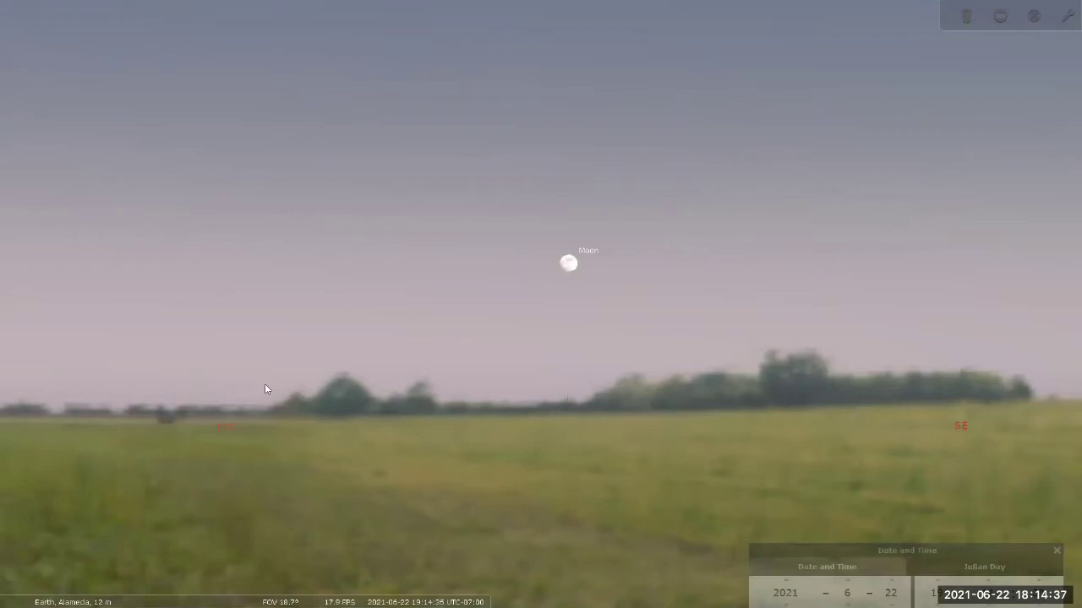
# - Pan along the horizon back to the Moon and zoom in below 7° field of view
pyautogui.moveTo(265, 383); pyautogui.dragTo(786, 385)
pyautogui.moveTo(350, 374); pyautogui.dragTo(571, 373)
pyautogui.moveTo(381, 398); pyautogui.dragTo(476, 398)
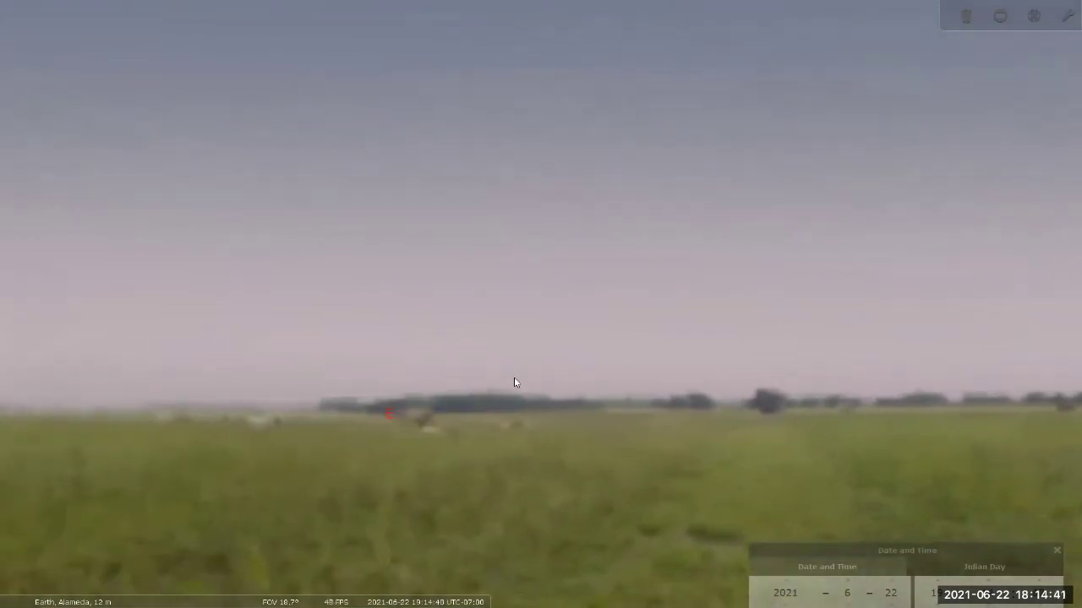
pyautogui.moveTo(913, 342); pyautogui.dragTo(238, 336)
pyautogui.moveTo(630, 309); pyautogui.dragTo(553, 316)
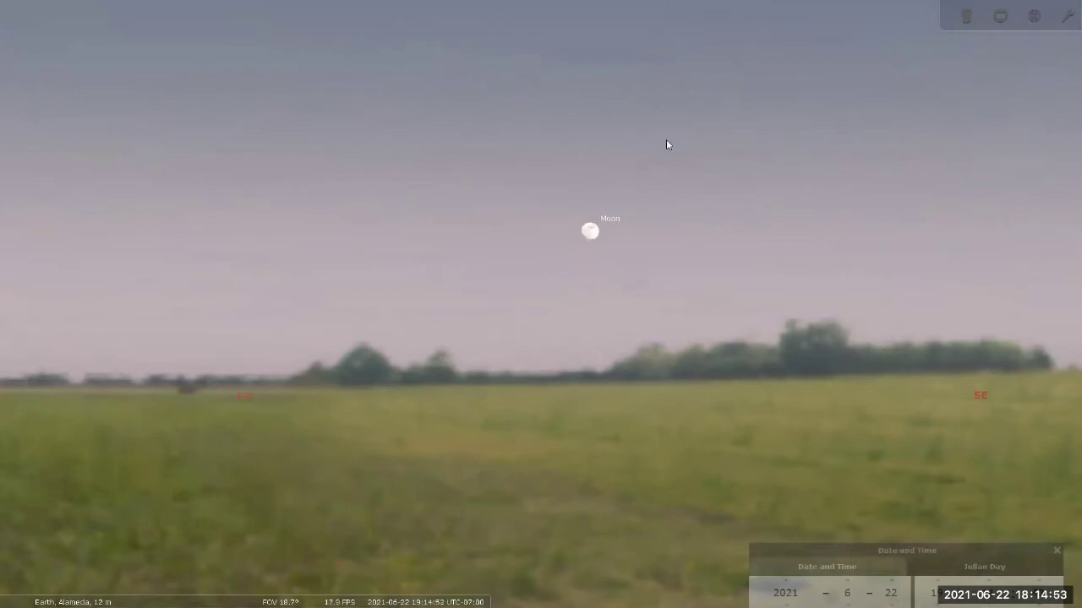
pyautogui.scroll(3, 608, 220)
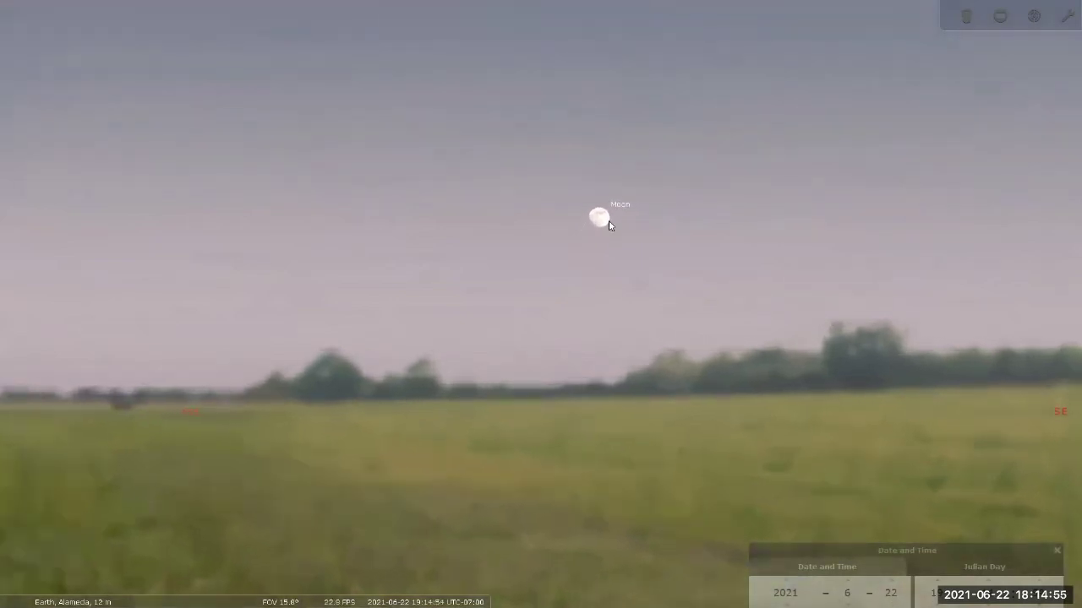
pyautogui.scroll(2, 614, 225)
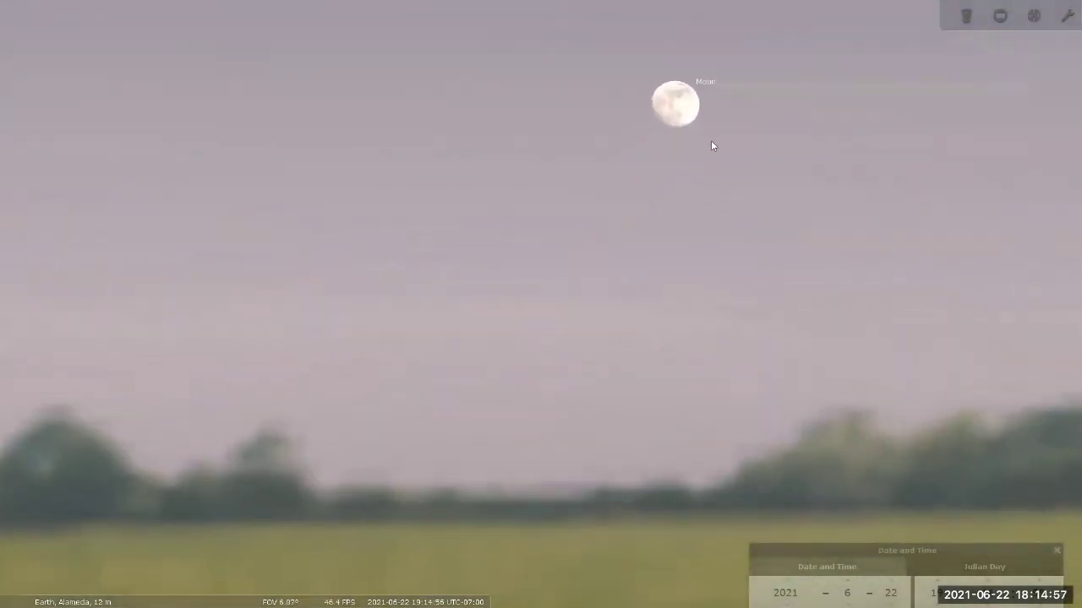
pyautogui.moveTo(712, 145); pyautogui.dragTo(567, 177)
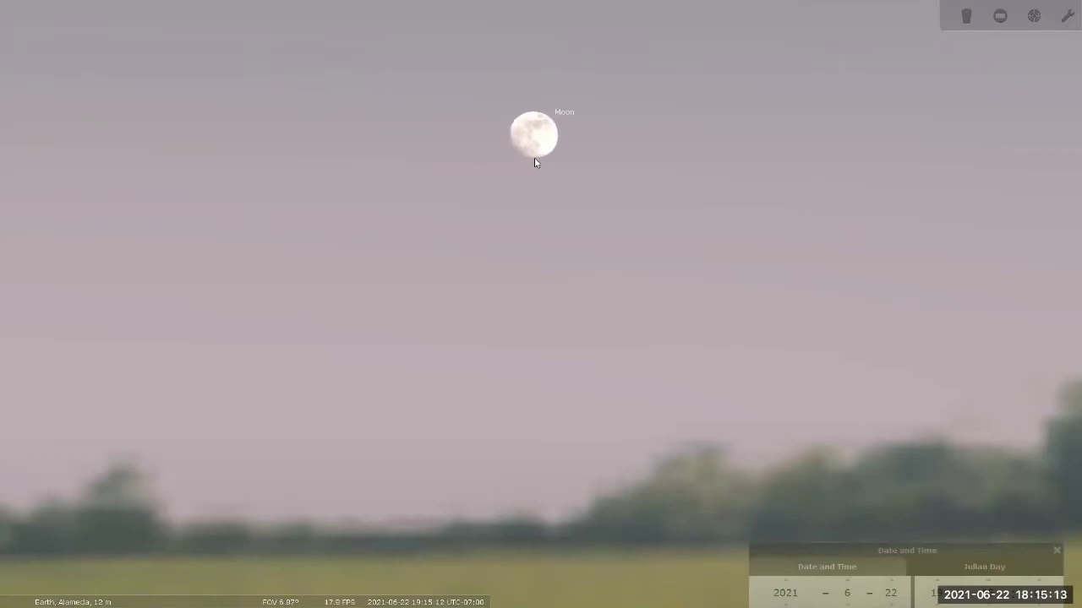
# - Highlight step 3's phrase on which side of the Moon is lit, then return to Stellarium
pyautogui.hotkey('alt', 'Tab')
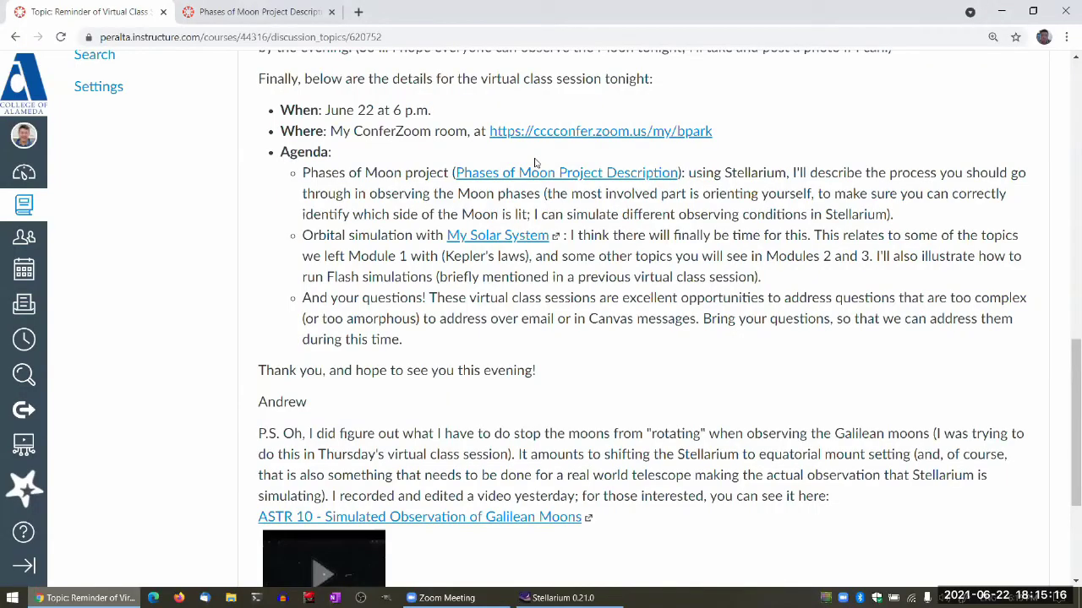
pyautogui.click(291, 14)
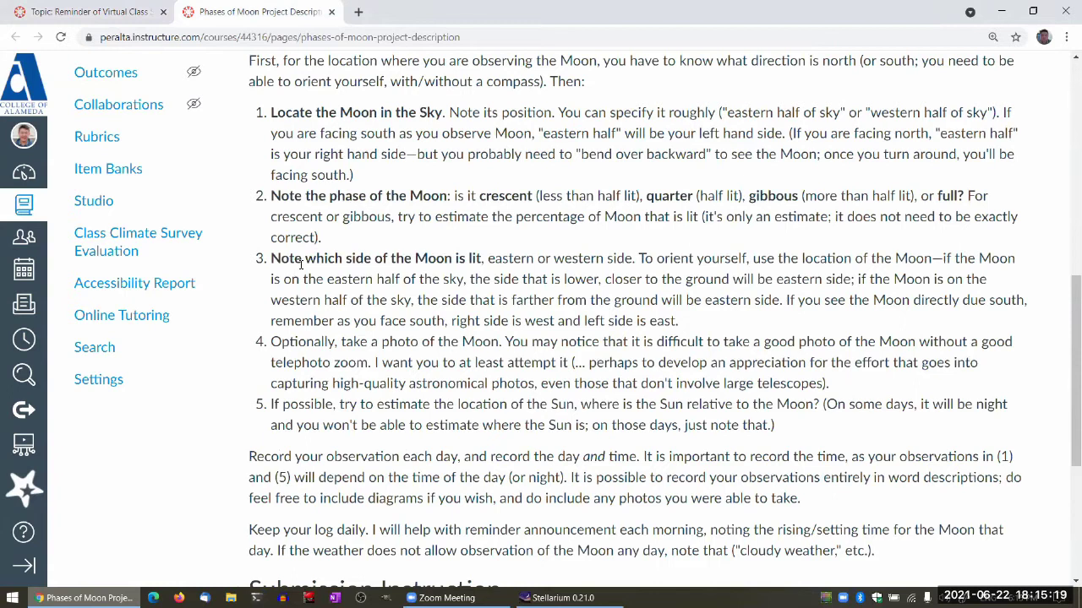
pyautogui.moveTo(305, 260); pyautogui.dragTo(481, 259)
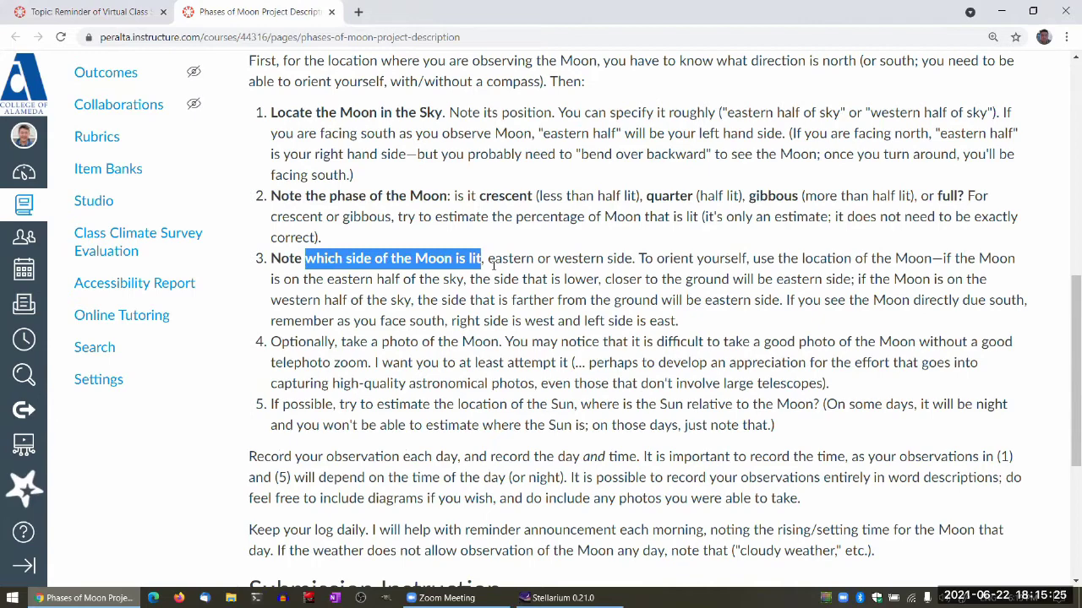
pyautogui.click(493, 264)
pyautogui.hotkey('alt', 'Tab')
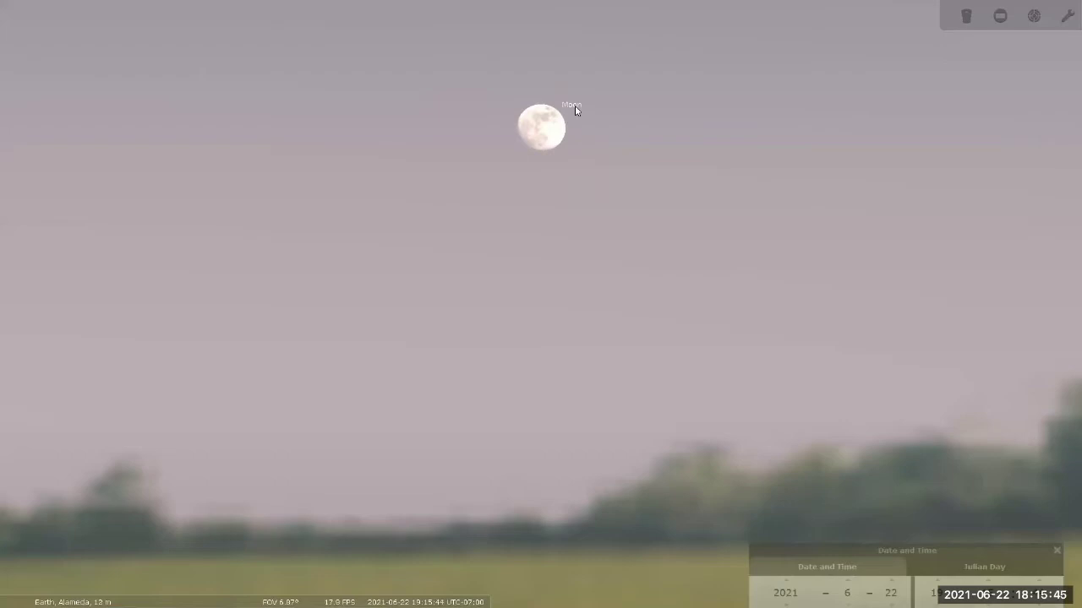
# - Set the simulated time to about 23:40 on 22 June 2021 using the hour and minute fields
pyautogui.scroll(-2, 582, 139)
pyautogui.scroll(-5, 587, 144)
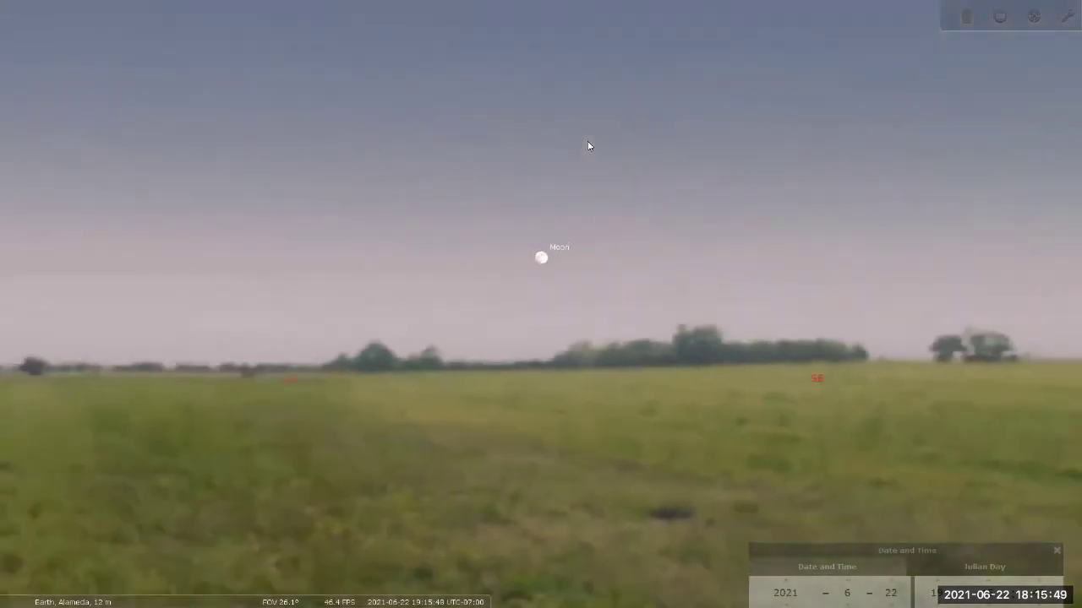
pyautogui.moveTo(589, 144); pyautogui.dragTo(512, 224)
pyautogui.scroll(-1, 600, 172)
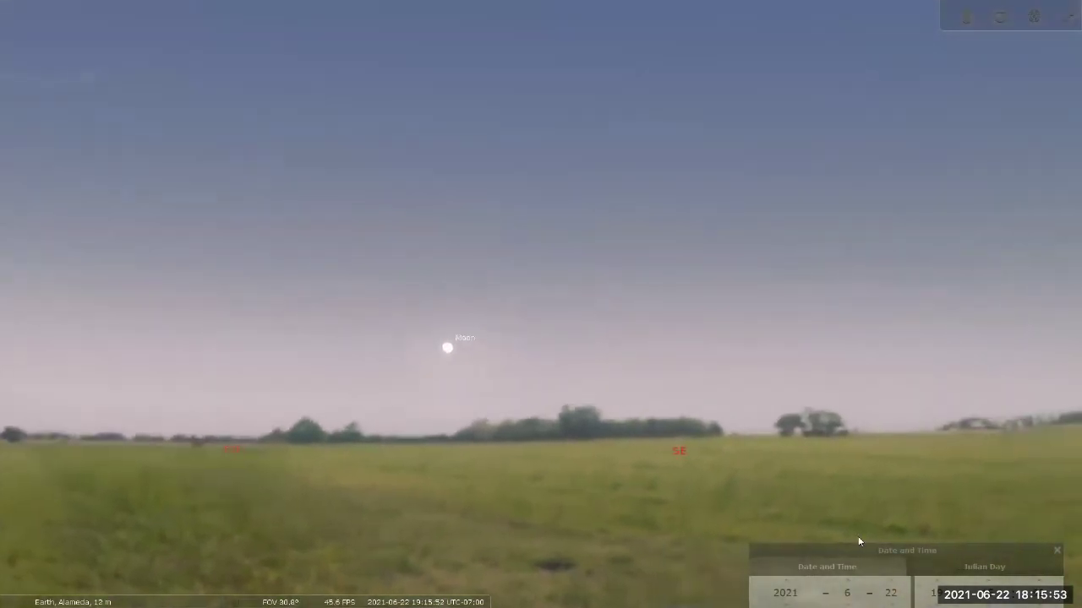
pyautogui.moveTo(164, 583)
pyautogui.scroll(1, 936, 592)
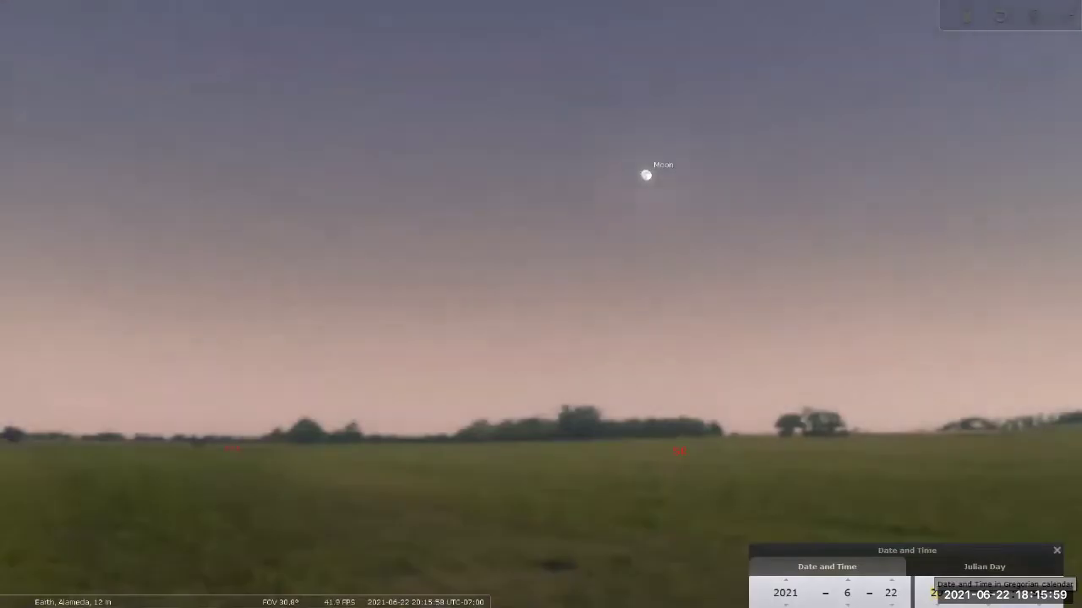
pyautogui.scroll(1, 936, 592)
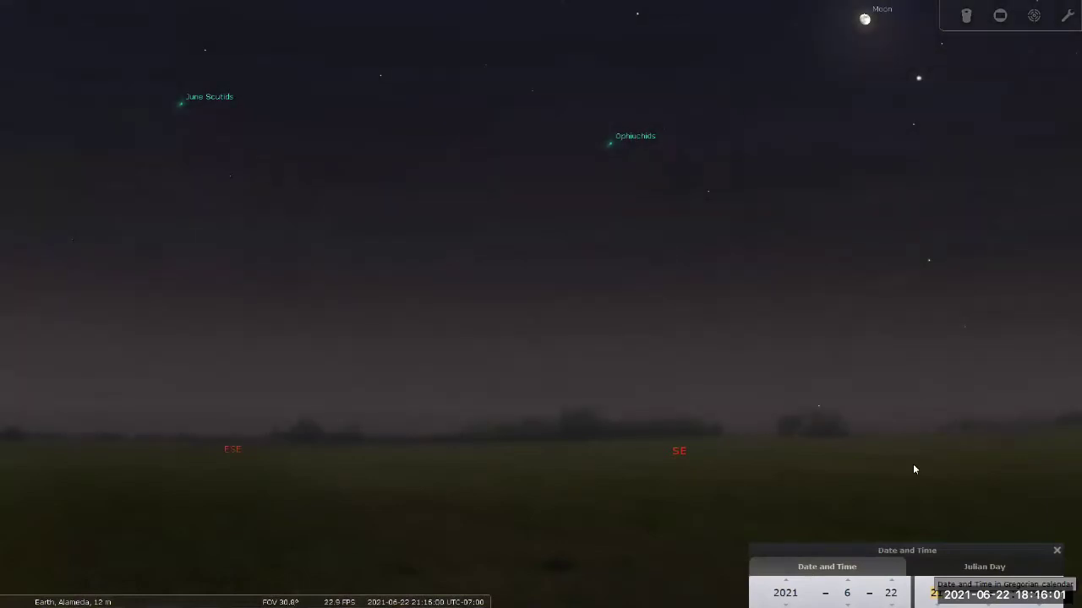
pyautogui.scroll(-3, 884, 299)
# - Pan the sky to bring the risen, nearly full Moon toward the centre
pyautogui.moveTo(886, 252); pyautogui.dragTo(855, 307)
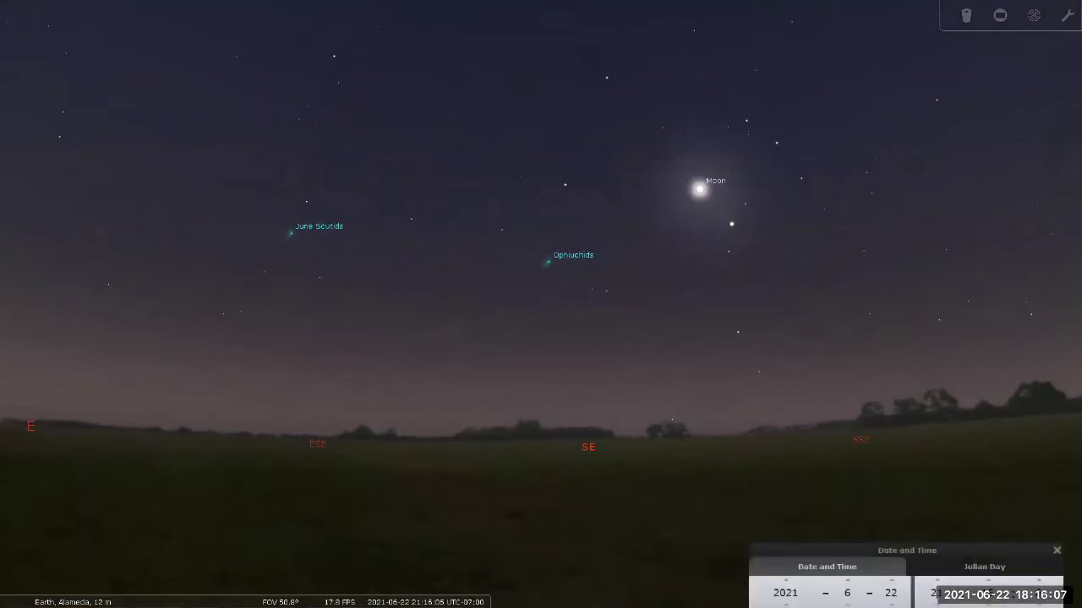
pyautogui.scroll(1, 935, 594)
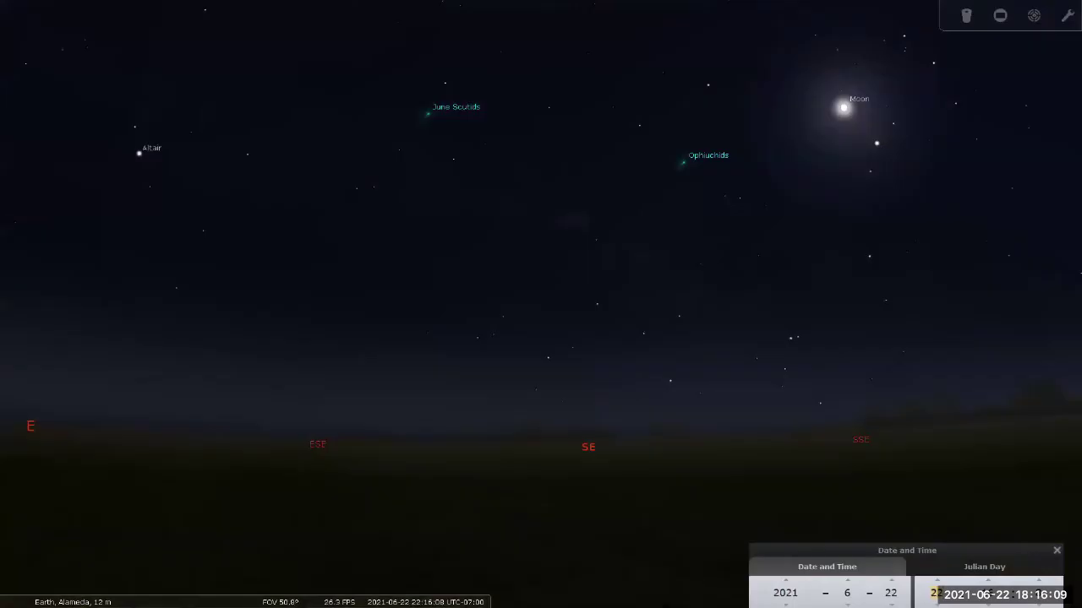
pyautogui.moveTo(938, 376); pyautogui.dragTo(698, 403)
pyautogui.scroll(5, 988, 585)
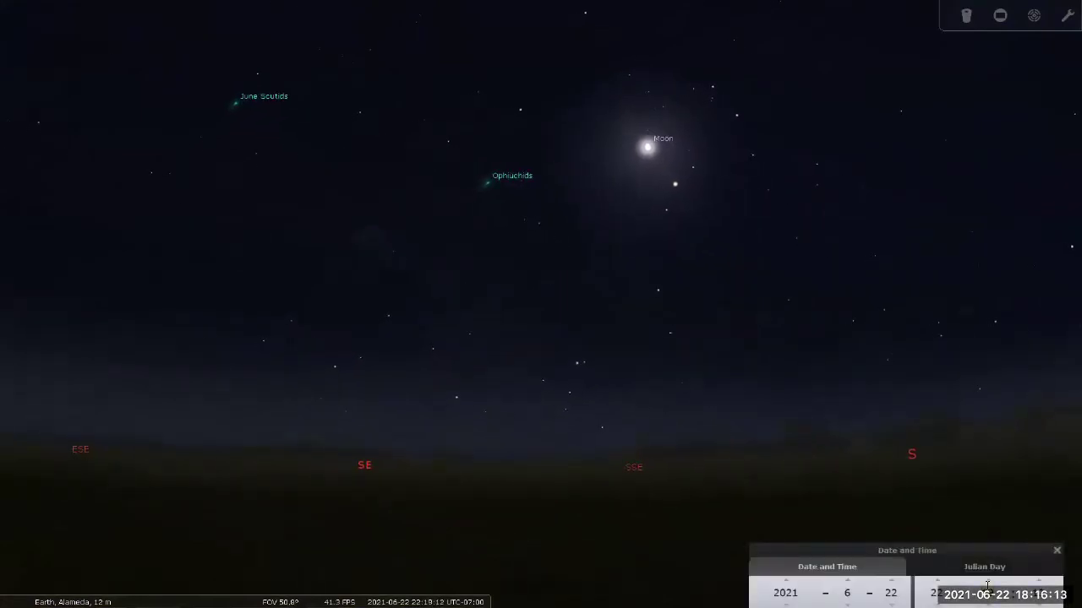
pyautogui.scroll(20, 987, 584)
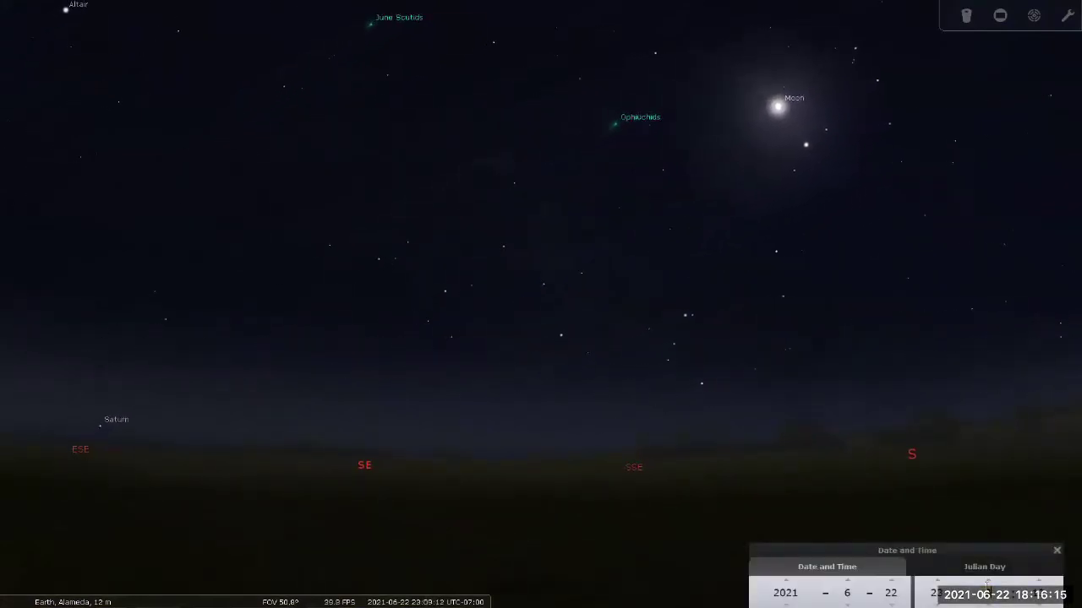
pyautogui.scroll(10, 987, 585)
pyautogui.moveTo(956, 391); pyautogui.dragTo(727, 394)
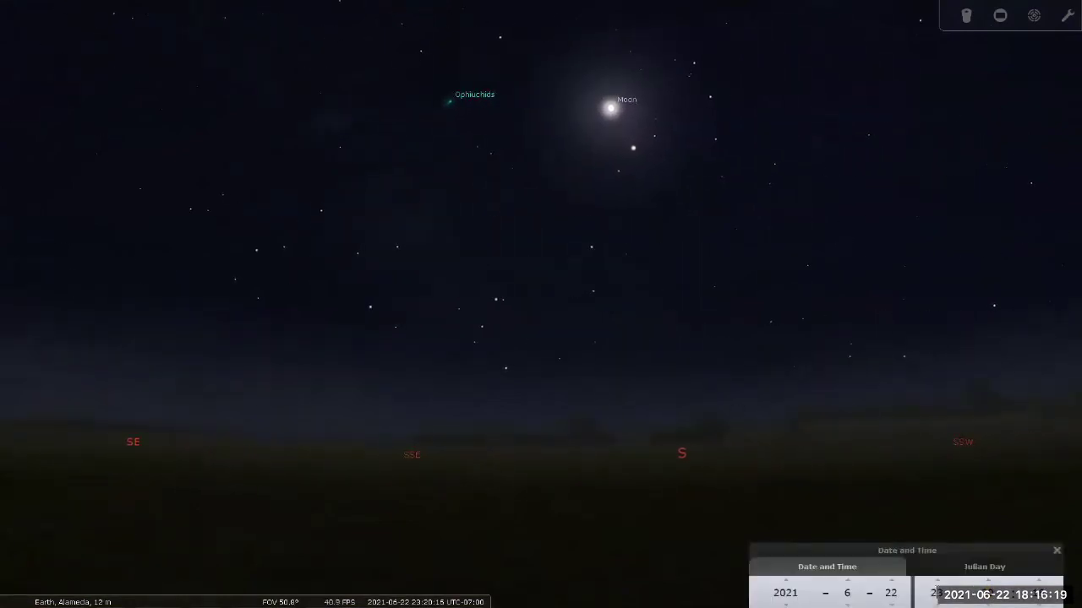
pyautogui.scroll(1, 937, 592)
pyautogui.scroll(-1, 937, 593)
# - Zoom in close on the Moon, keeping its growing disc centred
pyautogui.scroll(17, 987, 589)
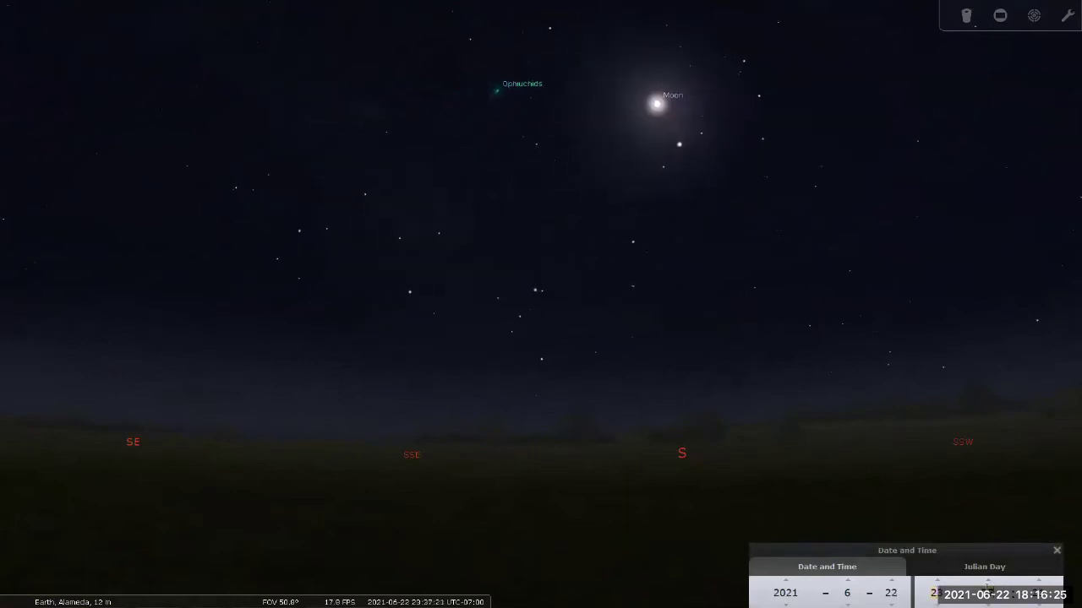
pyautogui.scroll(3, 987, 589)
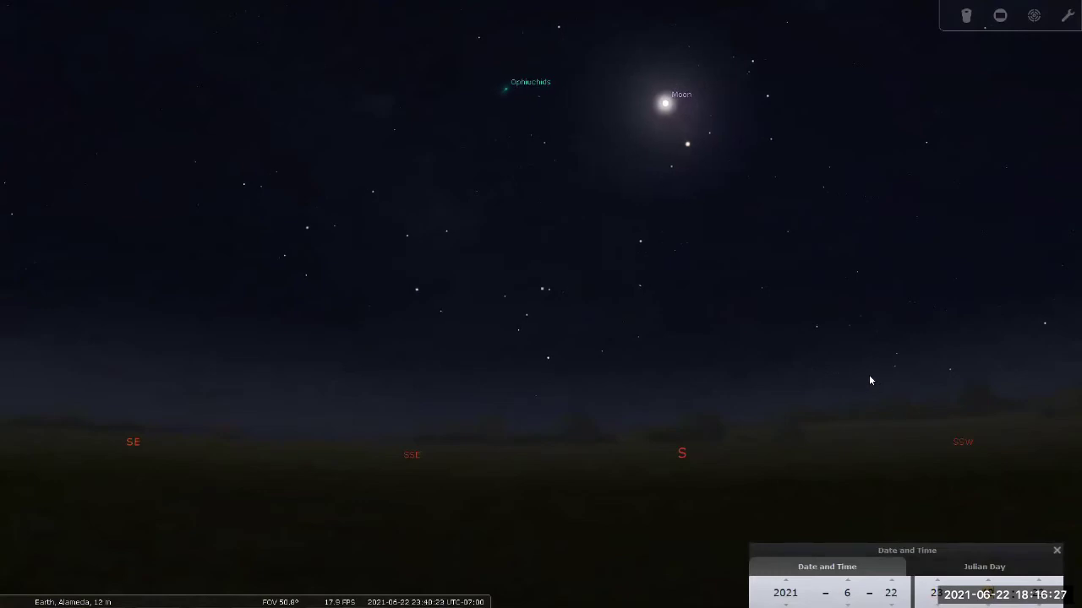
pyautogui.moveTo(859, 372); pyautogui.dragTo(748, 351)
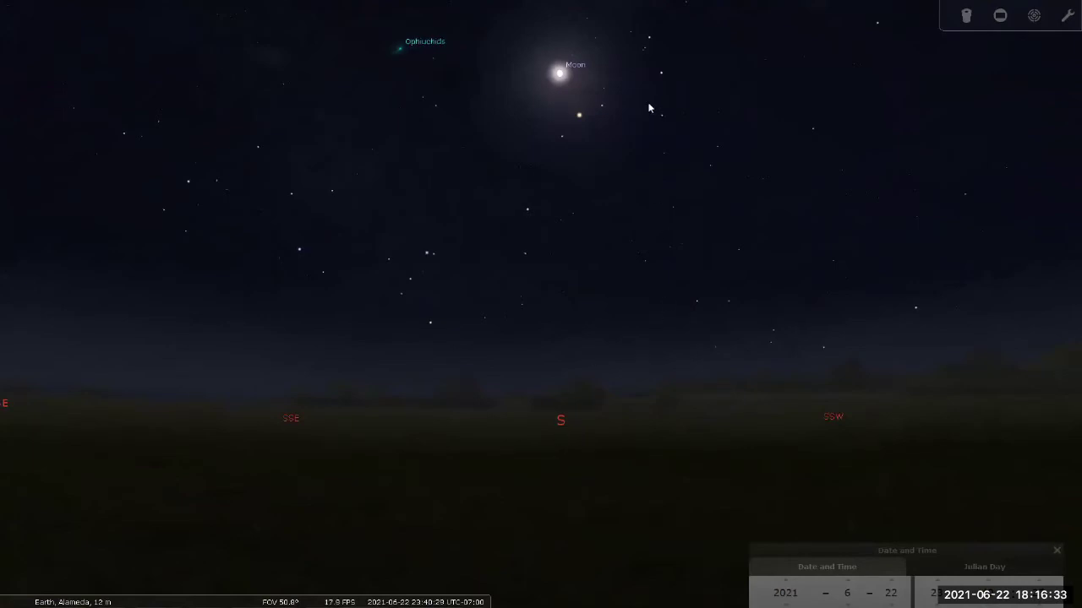
pyautogui.moveTo(647, 104); pyautogui.dragTo(660, 264)
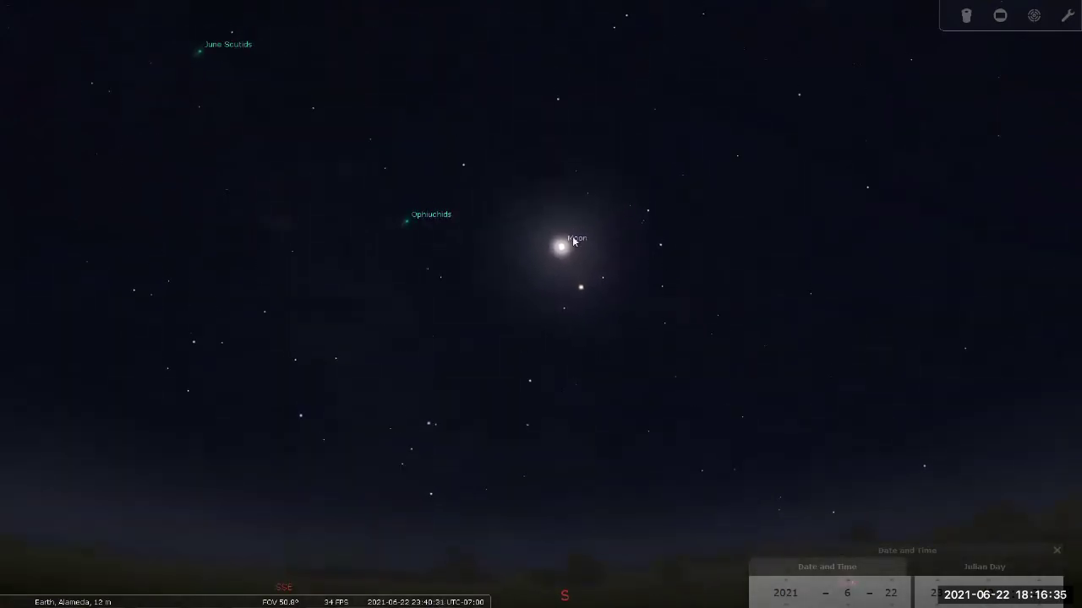
pyautogui.scroll(2, 571, 229)
pyautogui.moveTo(596, 226); pyautogui.dragTo(593, 248)
pyautogui.scroll(5, 592, 246)
pyautogui.scroll(2, 642, 241)
pyautogui.moveTo(718, 184); pyautogui.dragTo(663, 223)
pyautogui.scroll(1, 655, 234)
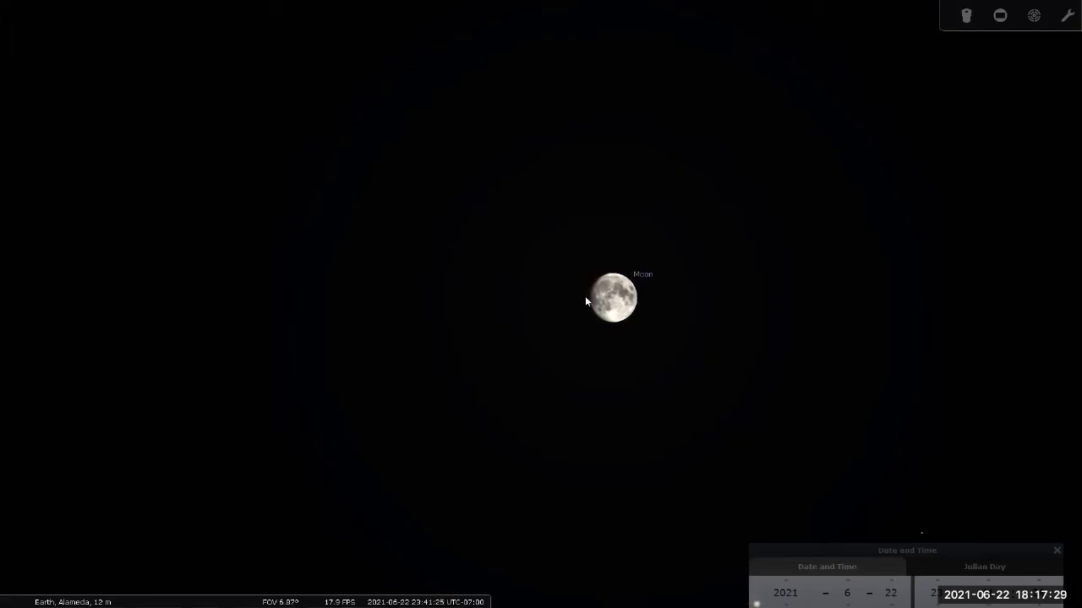
pyautogui.moveTo(584, 297); pyautogui.dragTo(621, 221)
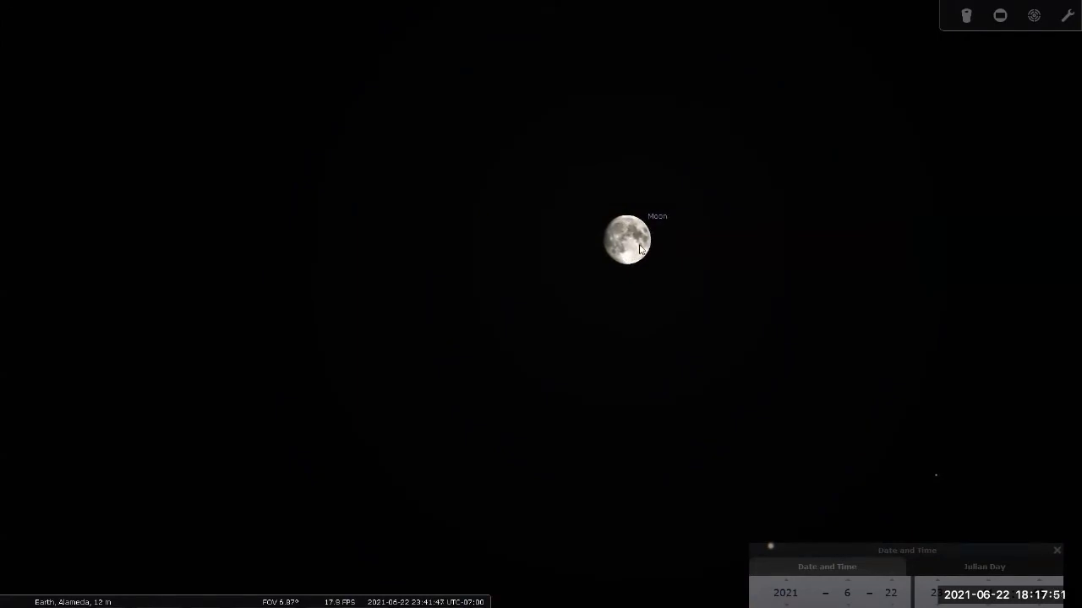
# - Zoom out while keeping the Moon in view
pyautogui.scroll(-3, 726, 380)
pyautogui.moveTo(727, 374); pyautogui.dragTo(618, 211)
pyautogui.scroll(-3, 643, 237)
pyautogui.scroll(-3, 626, 234)
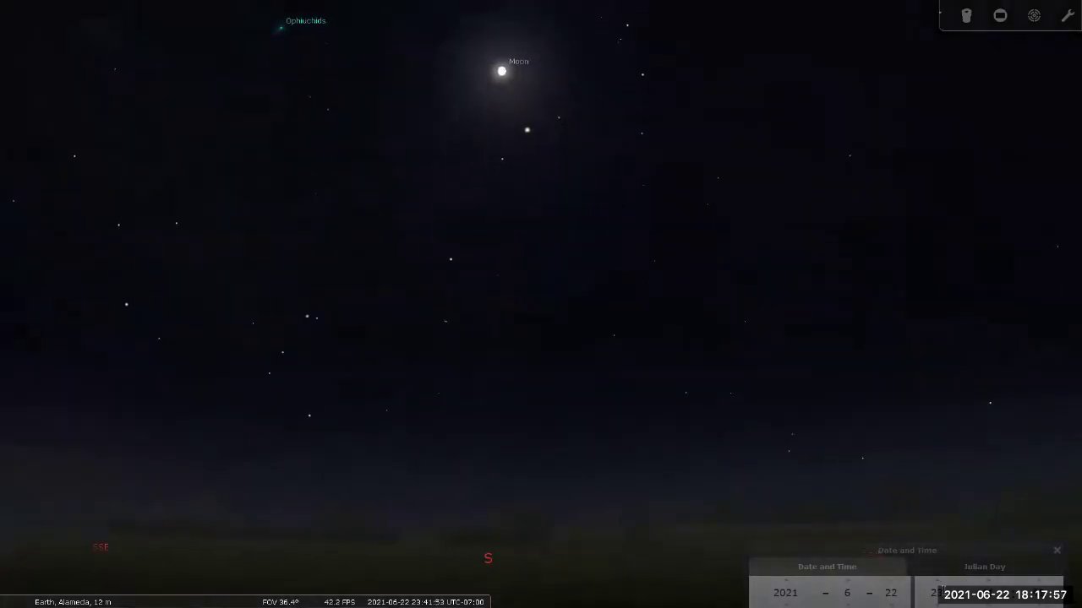
# - Advance the simulated time to about 03:39 on 23 June 2021
pyautogui.scroll(2, 940, 592)
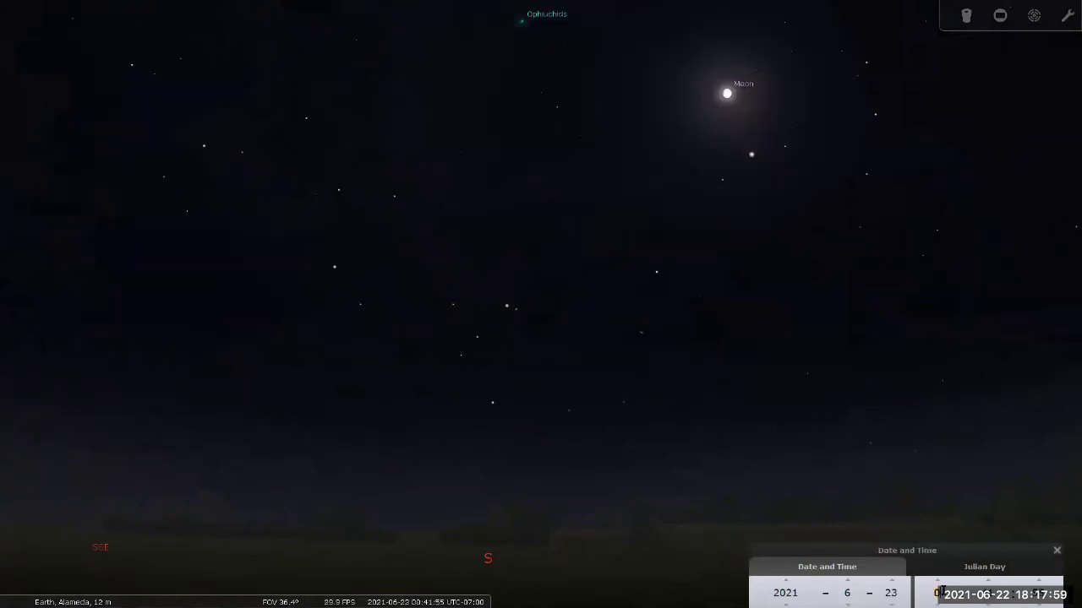
pyautogui.scroll(1, 939, 592)
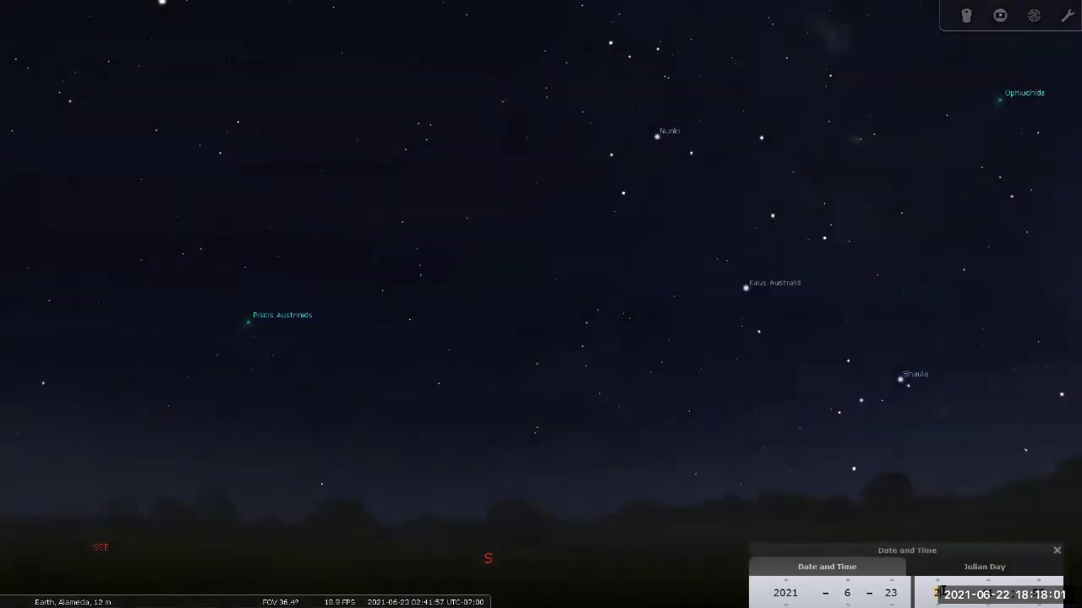
pyautogui.moveTo(674, 378); pyautogui.dragTo(633, 374)
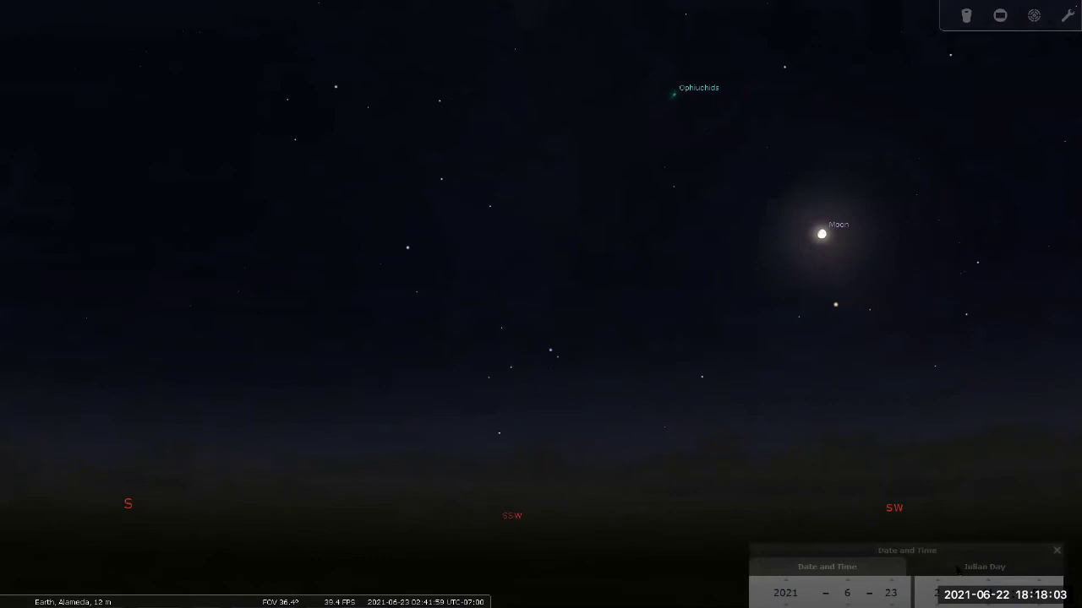
pyautogui.press('l')
pyautogui.press('l')
pyautogui.press('k')
# - Follow the setting Moon westward, zoom in, and centre it in the southwestern sky
pyautogui.moveTo(1018, 407); pyautogui.dragTo(799, 423)
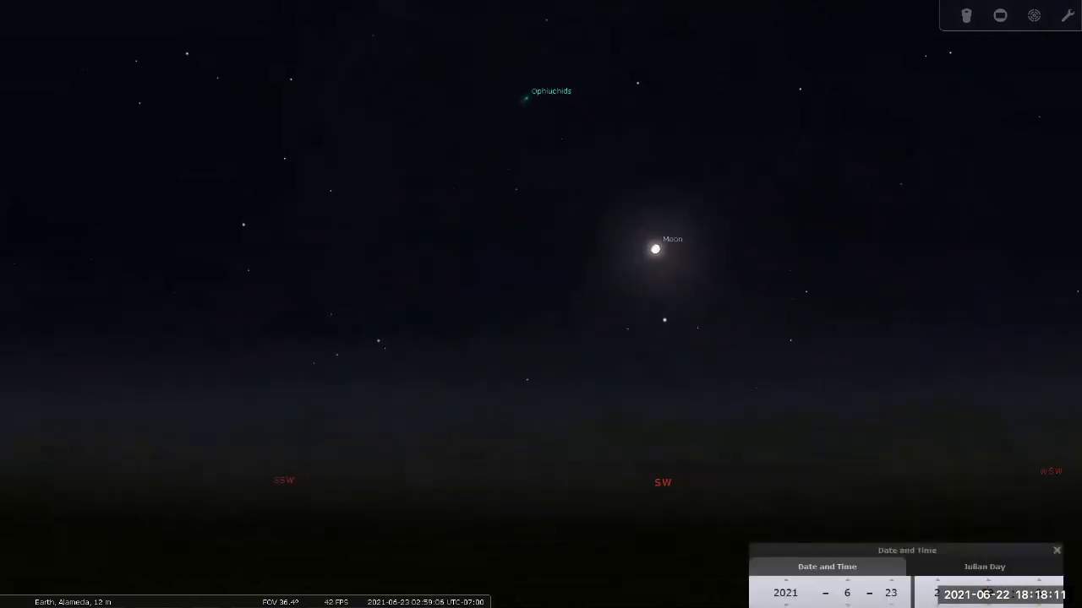
pyautogui.scroll(5, 989, 592)
pyautogui.scroll(14, 989, 592)
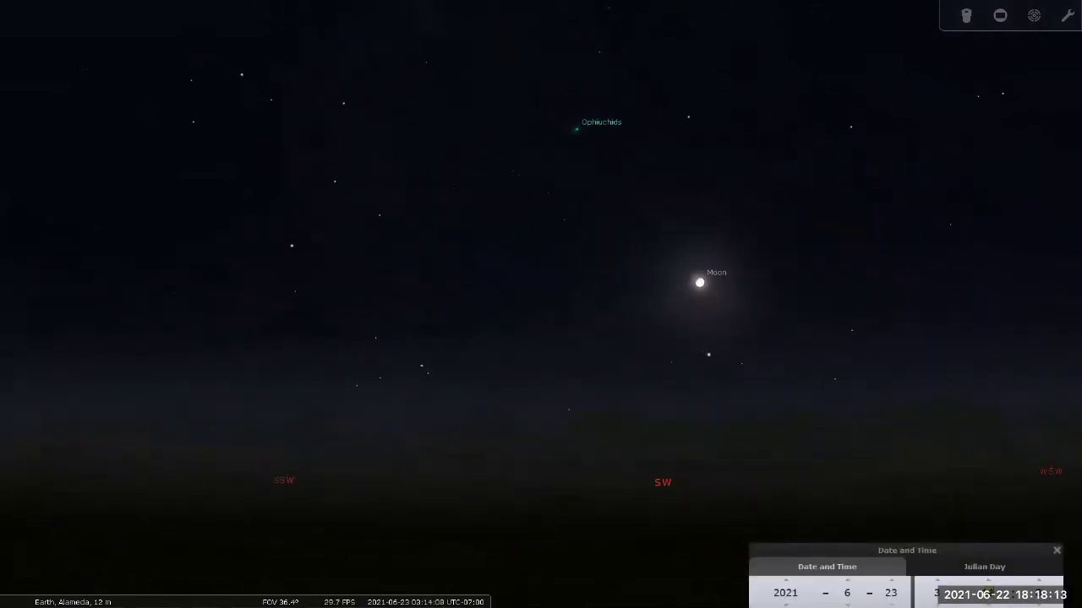
pyautogui.scroll(20, 989, 592)
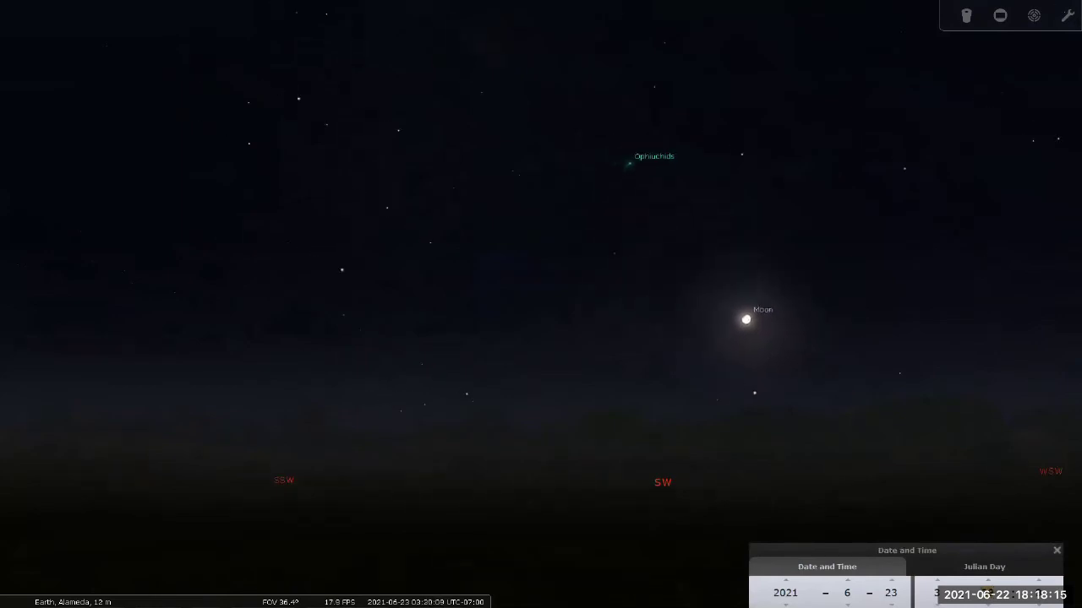
pyautogui.scroll(1, 989, 593)
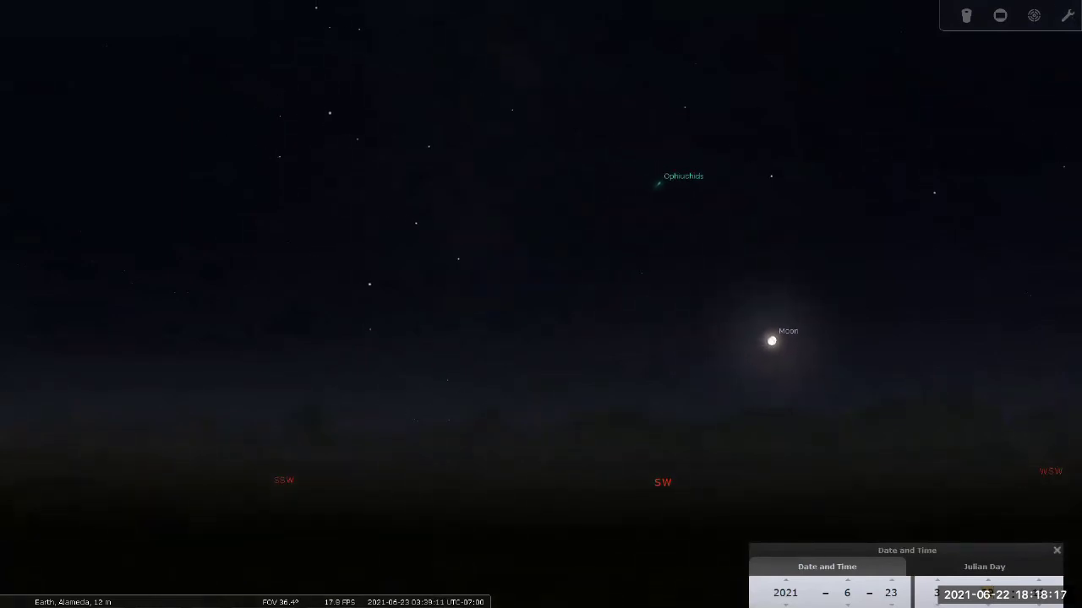
pyautogui.moveTo(877, 387); pyautogui.dragTo(645, 370)
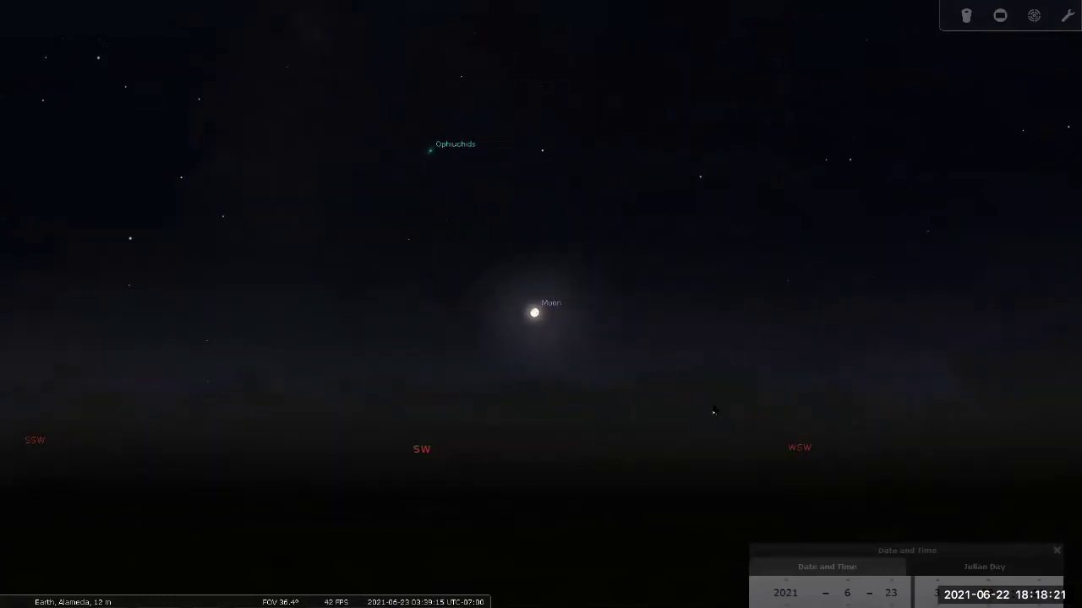
pyautogui.moveTo(877, 379); pyautogui.dragTo(611, 345)
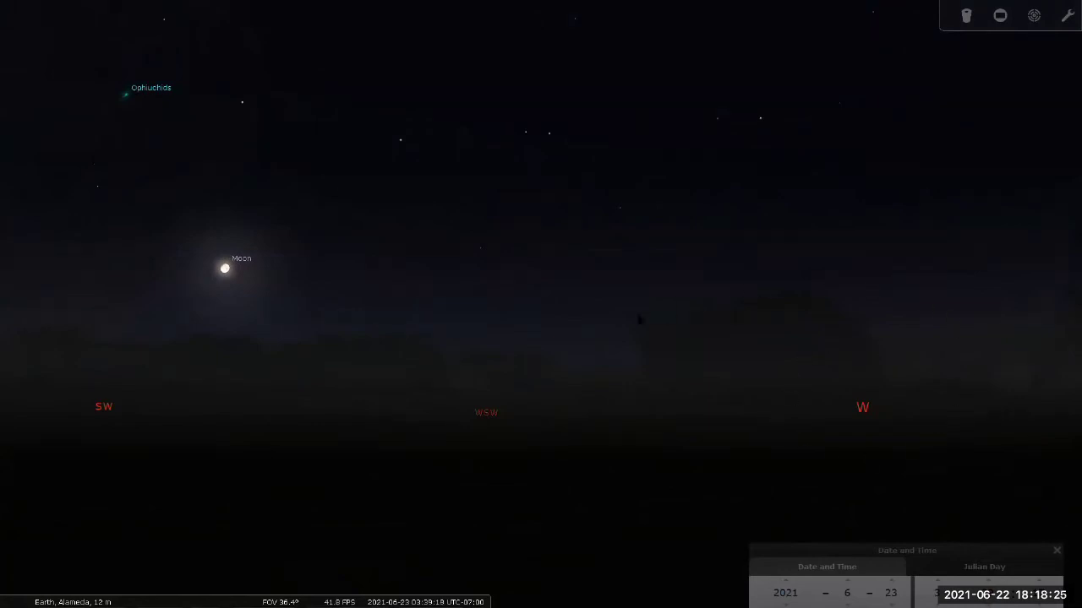
pyautogui.moveTo(251, 304); pyautogui.dragTo(517, 300)
pyautogui.moveTo(756, 347); pyautogui.dragTo(607, 353)
# - Raise the Moon above the horizon and zoom out to about 26° between SW and WSW
pyautogui.scroll(4, 512, 342)
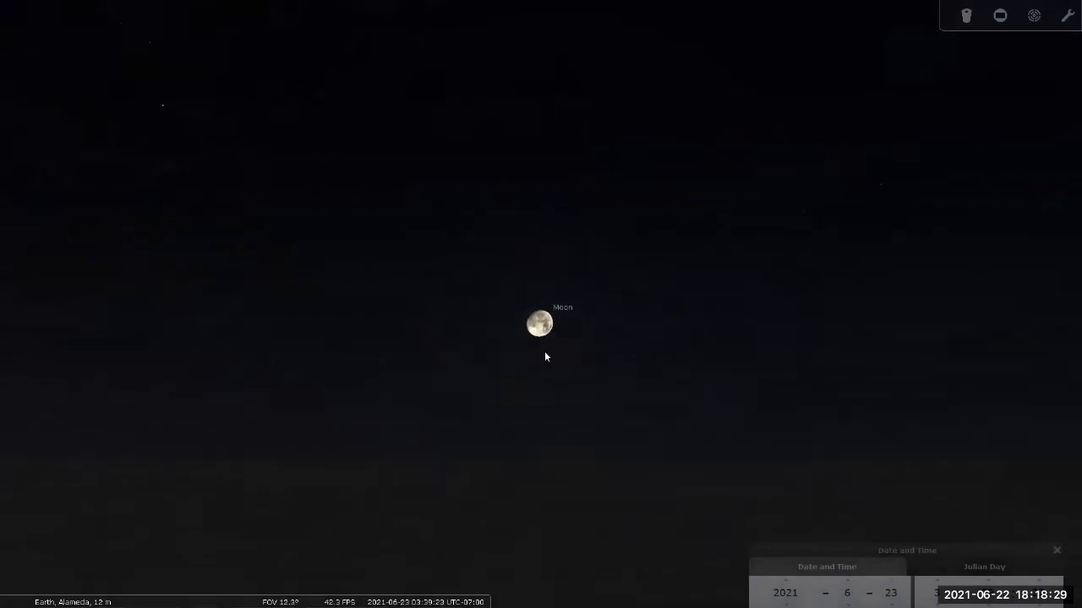
pyautogui.moveTo(550, 360); pyautogui.dragTo(539, 249)
pyautogui.scroll(-2, 538, 248)
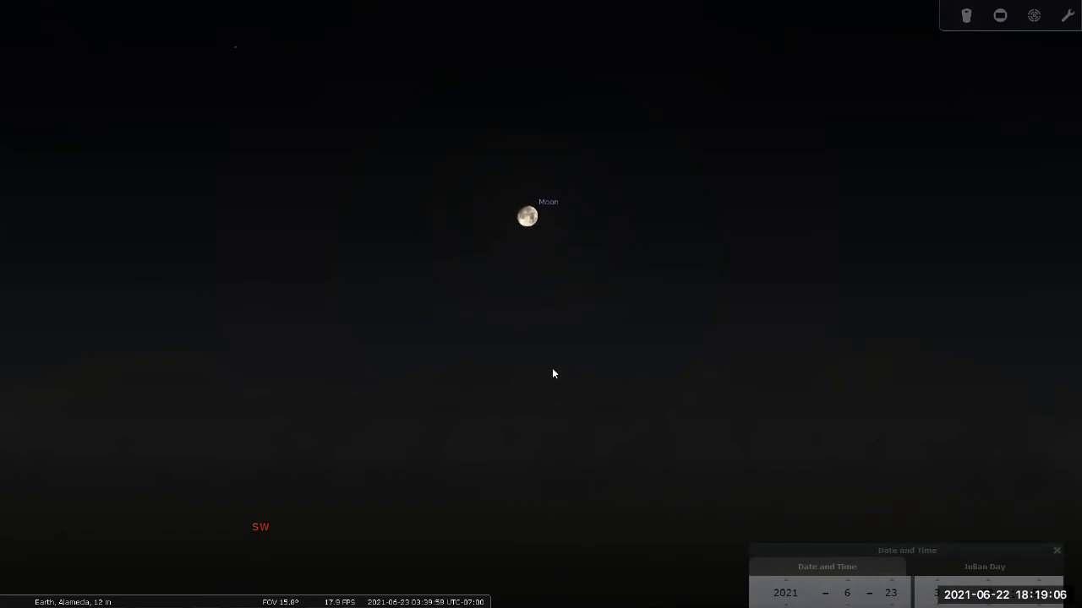
pyautogui.scroll(-3, 502, 342)
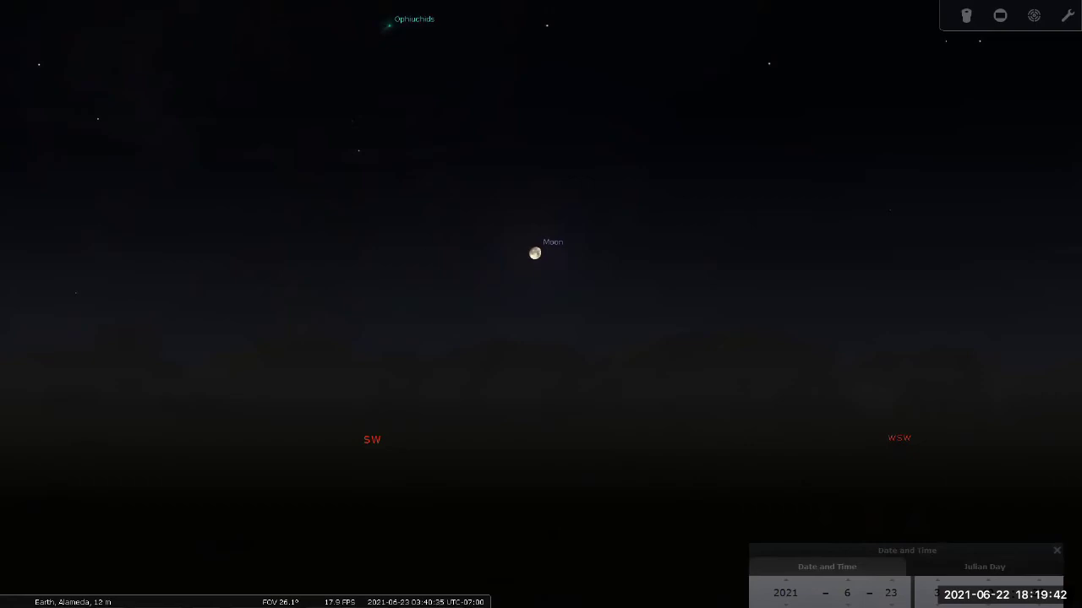
# - Step the date forward to 2021-07-04 and the hour to 5 for dawn
pyautogui.click(890, 592)
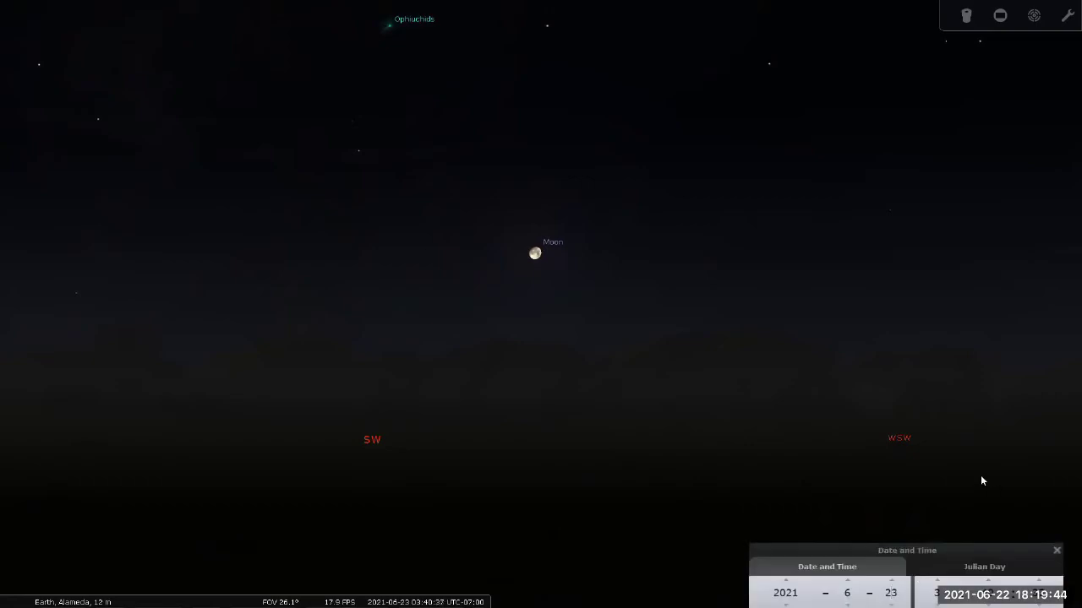
pyautogui.press('Up')
pyautogui.press('Up')
pyautogui.press('Up')
pyautogui.press('Up')
pyautogui.press('Up')
pyautogui.press('Up')
pyautogui.press('Up')
pyautogui.press('Up')
pyautogui.press('Up')
pyautogui.press('Up')
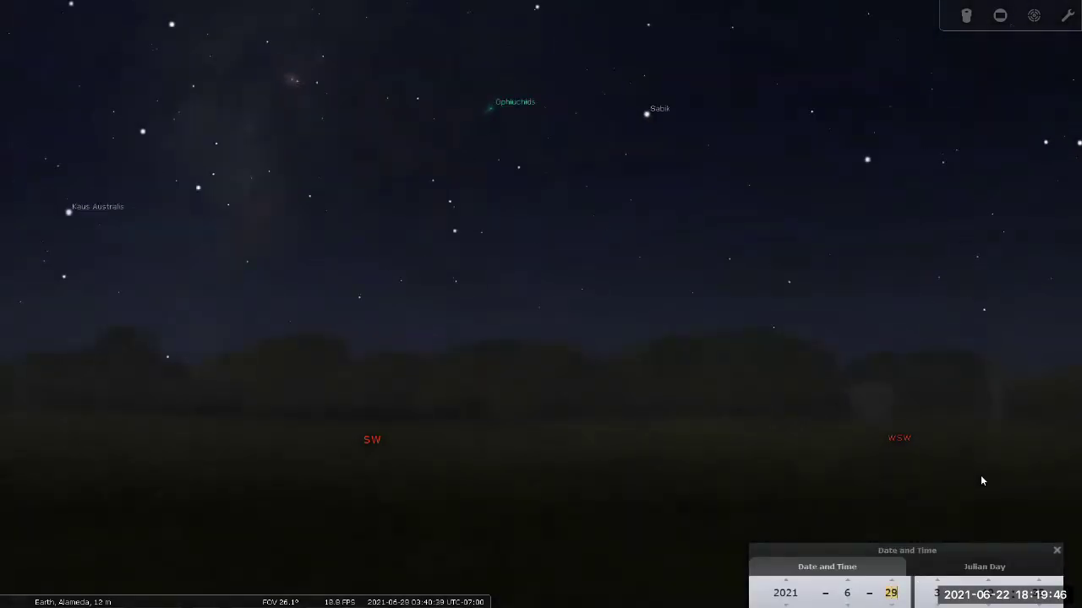
pyautogui.press('Up')
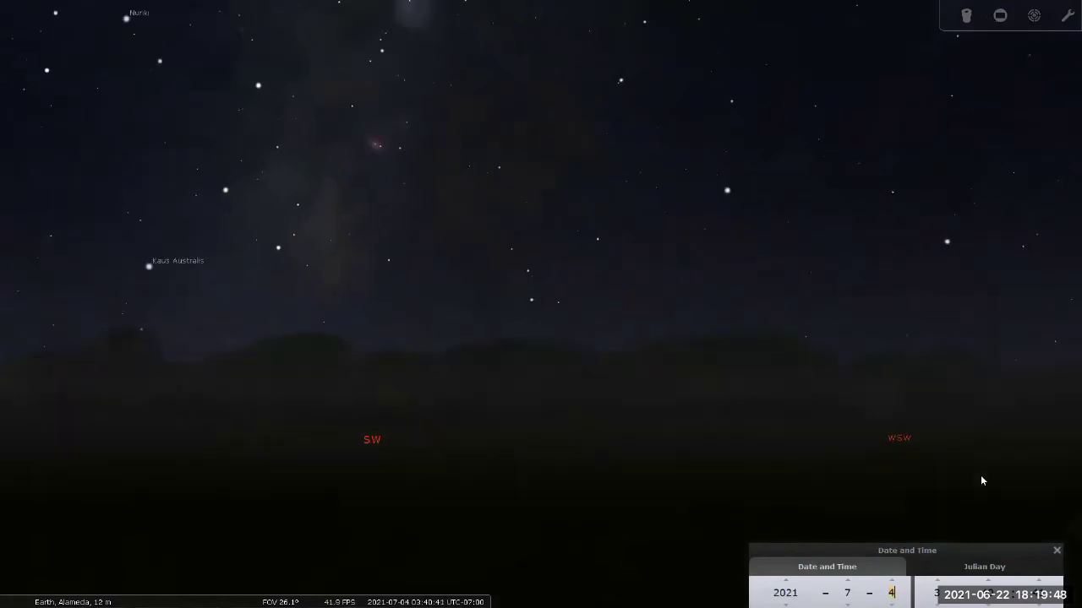
pyautogui.moveTo(512, 305); pyautogui.dragTo(546, 354)
pyautogui.scroll(-2, 593, 309)
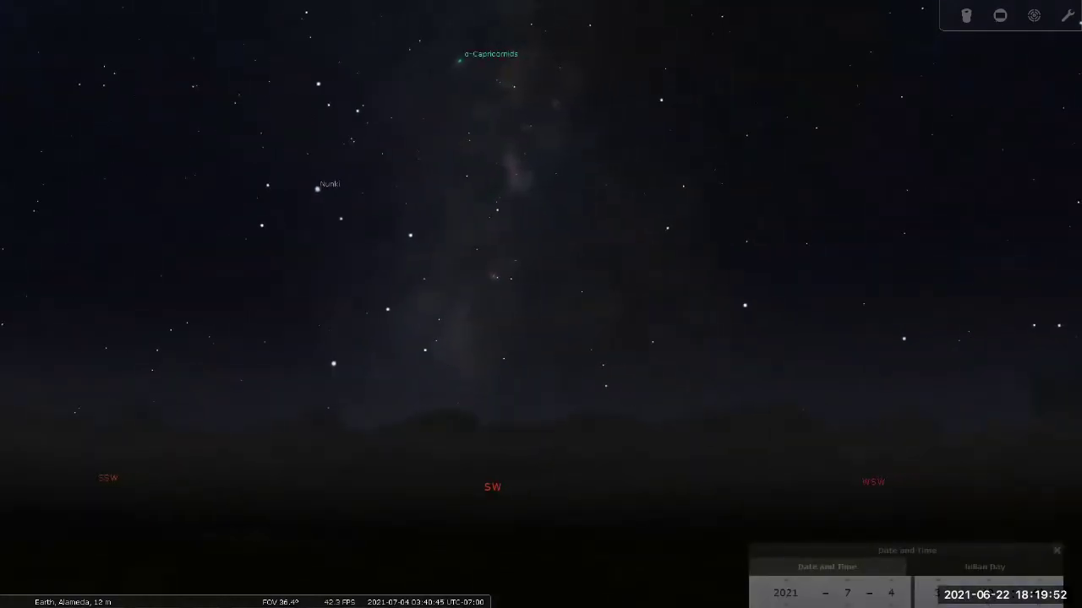
pyautogui.press('Up')
pyautogui.press('Up')
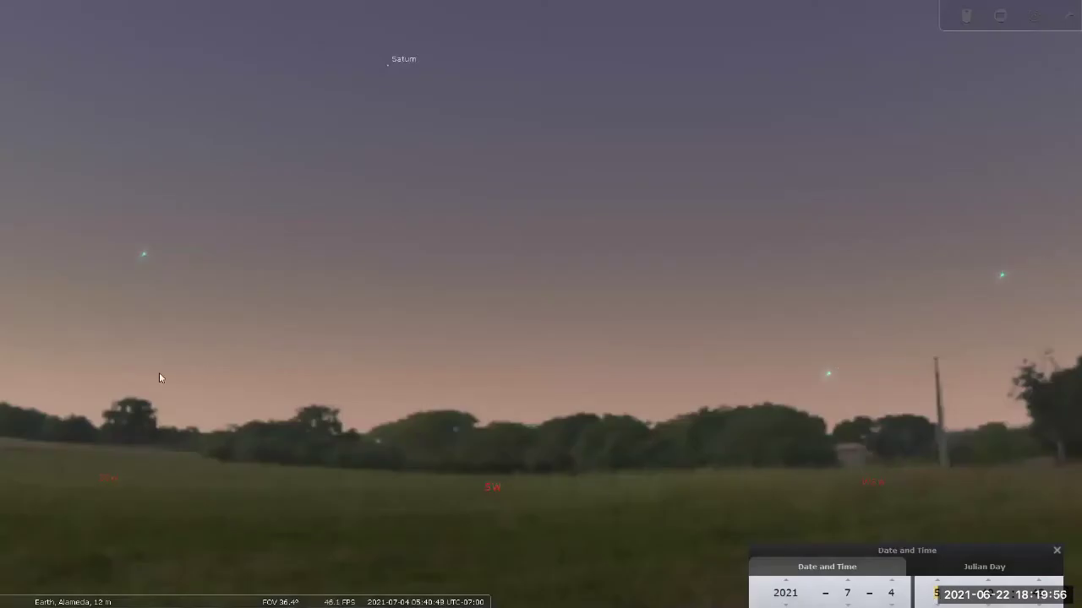
# - Search for 'moon' and select the Moon to show its details
pyautogui.moveTo(5, 418)
pyautogui.click(20, 446)
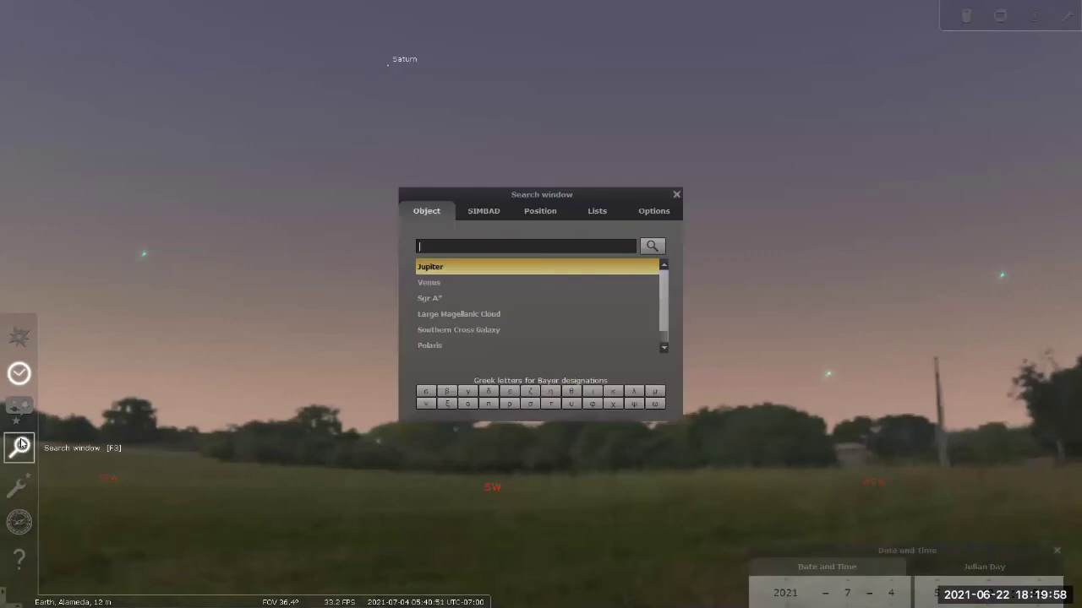
pyautogui.write('moon')
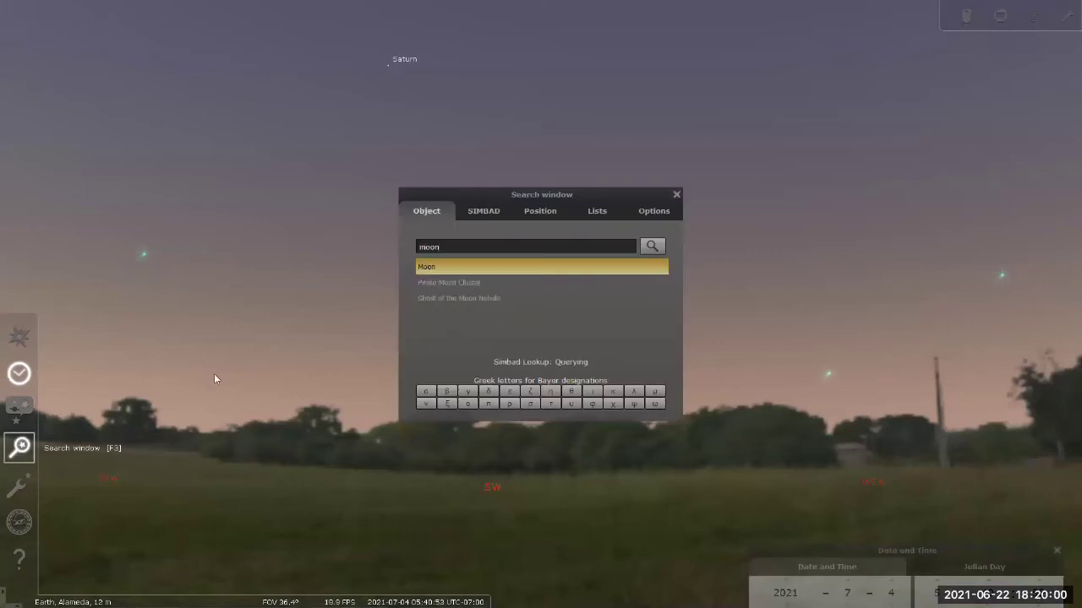
pyautogui.click(432, 271)
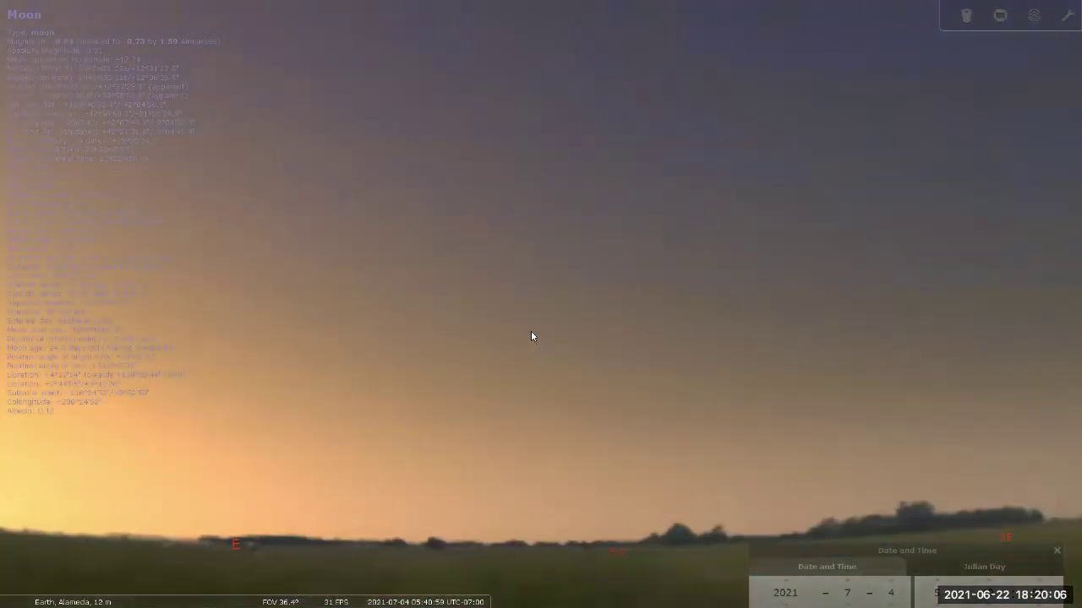
# - Centre on the selected Moon, zoom in on its waning crescent, then zoom back out to the dawn horizon
pyautogui.press('Up')
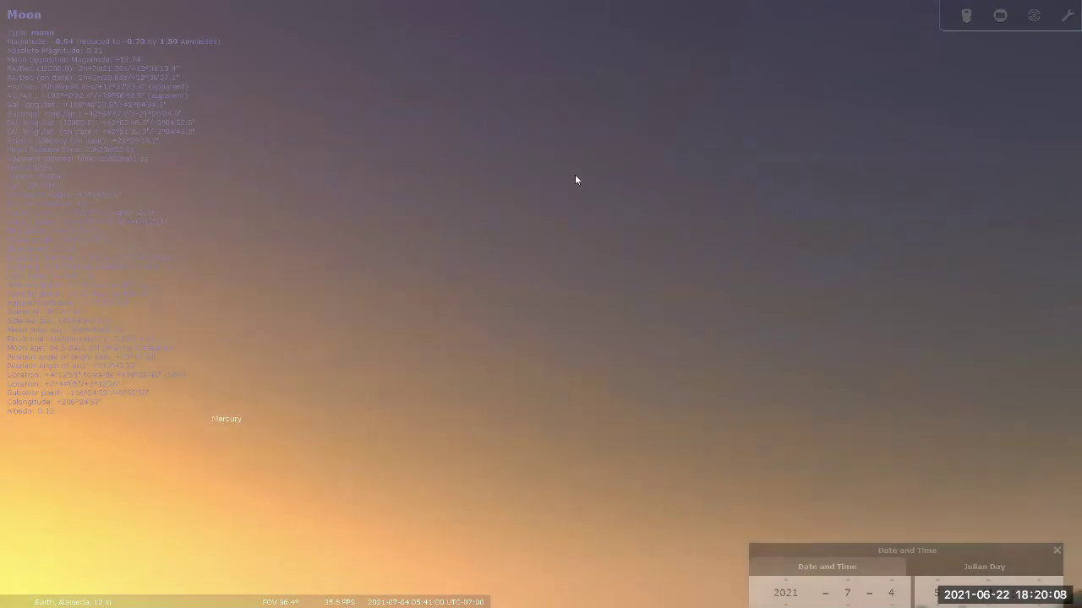
pyautogui.press('Down')
pyautogui.press('space')
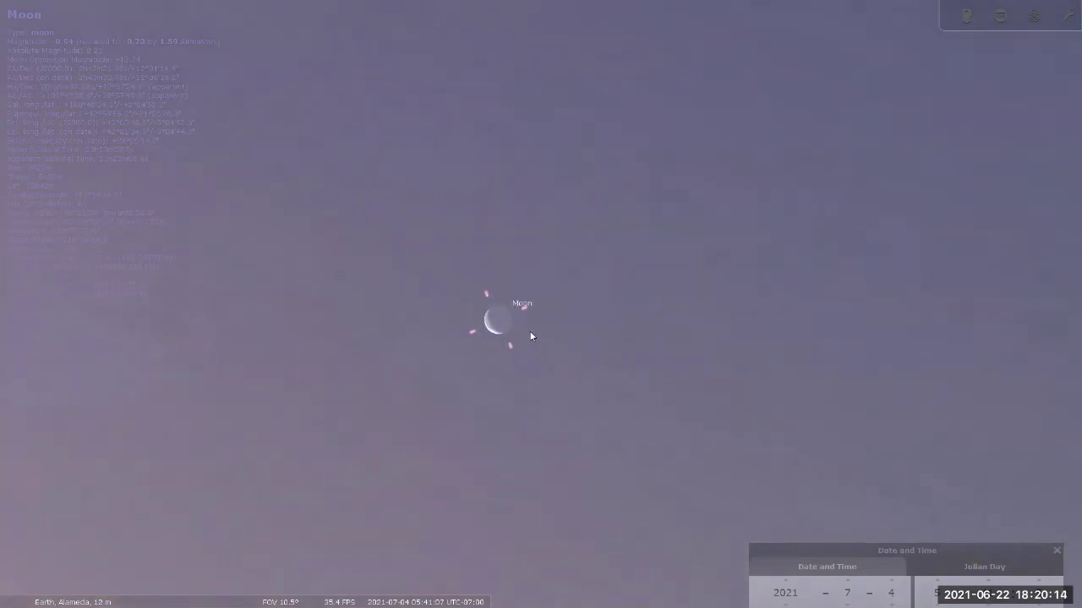
pyautogui.scroll(2, 531, 335)
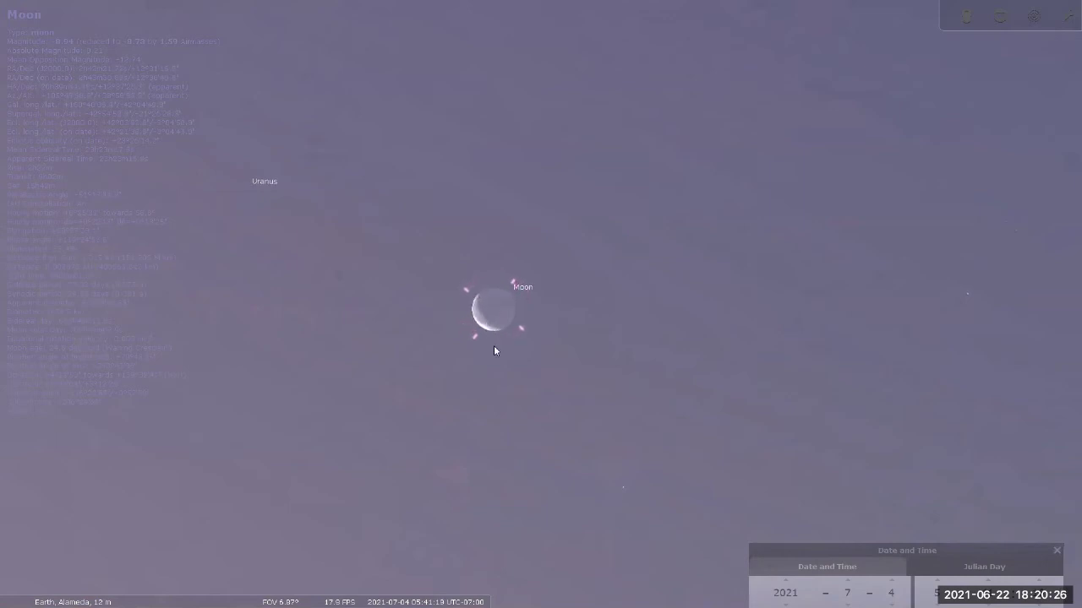
pyautogui.scroll(-5, 493, 350)
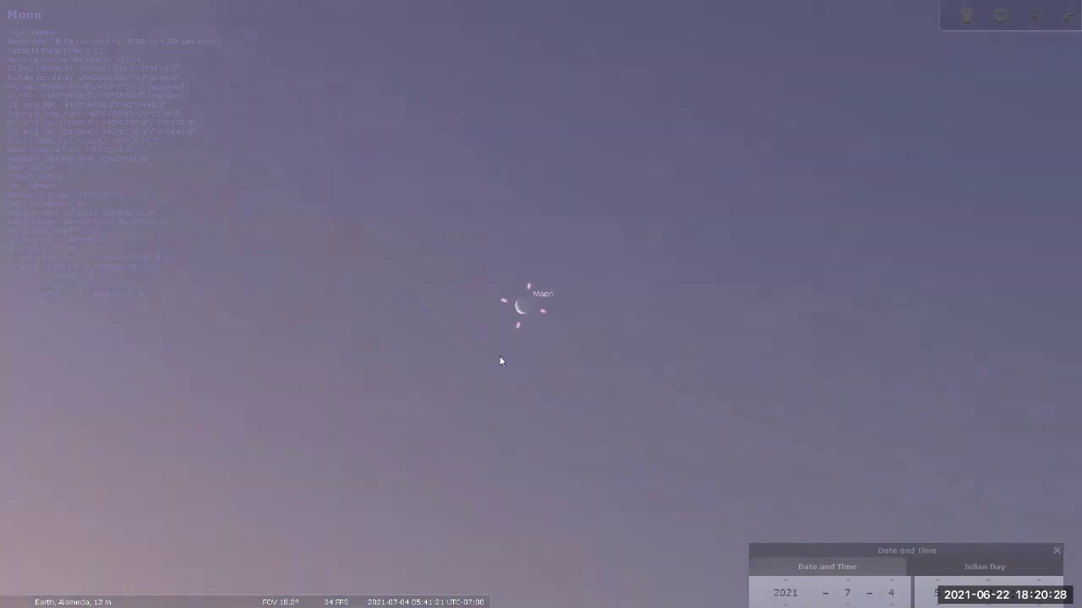
pyautogui.scroll(-5, 503, 364)
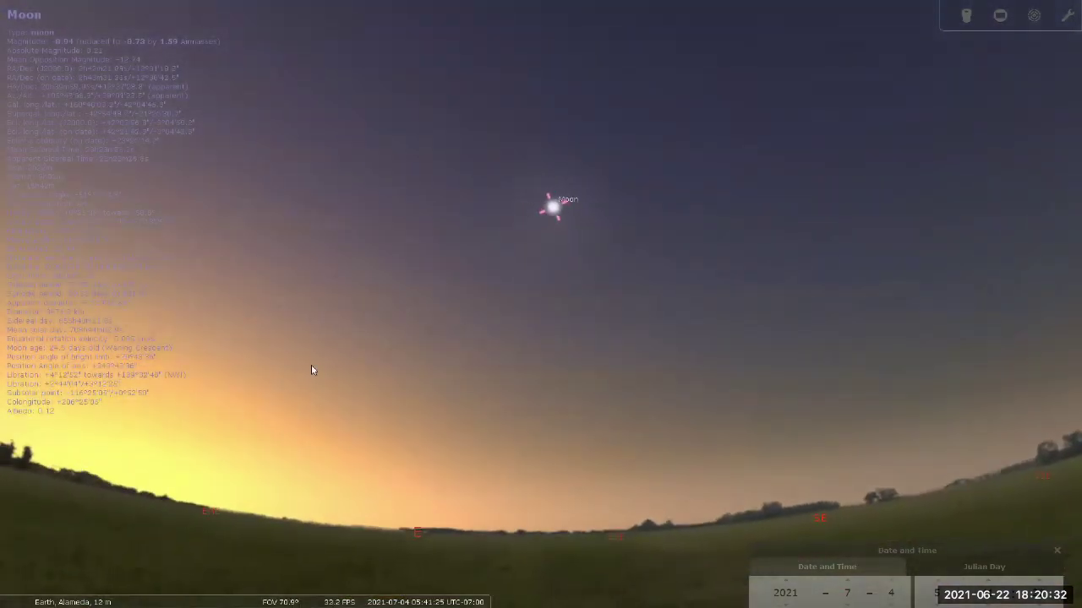
# - Set the clock back one hour to 04:41 and zoom in toward the Moon
pyautogui.click(997, 606)
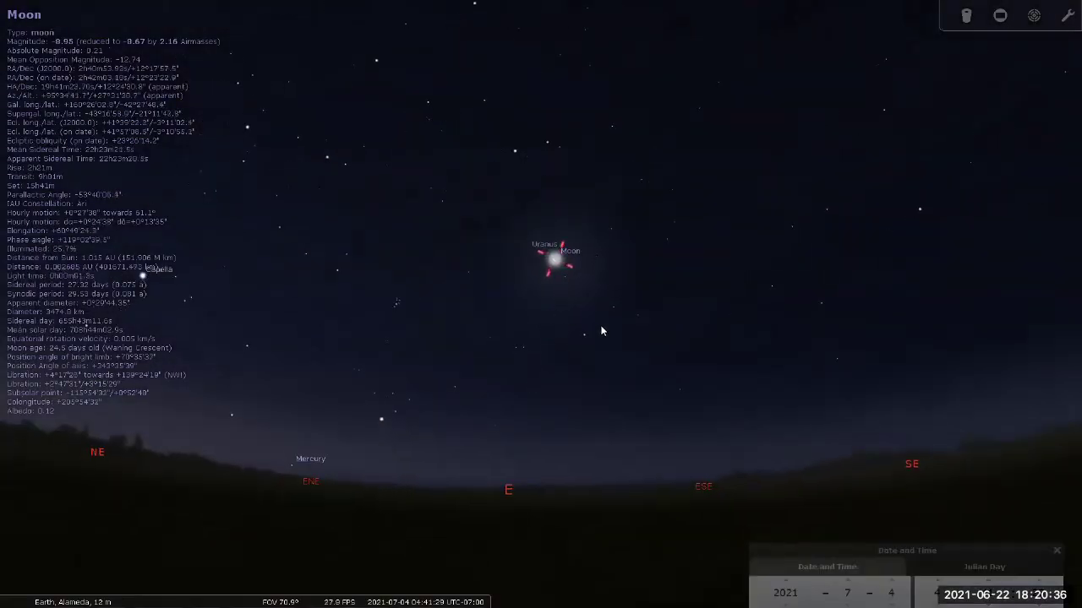
pyautogui.scroll(2, 576, 255)
pyautogui.scroll(5, 575, 255)
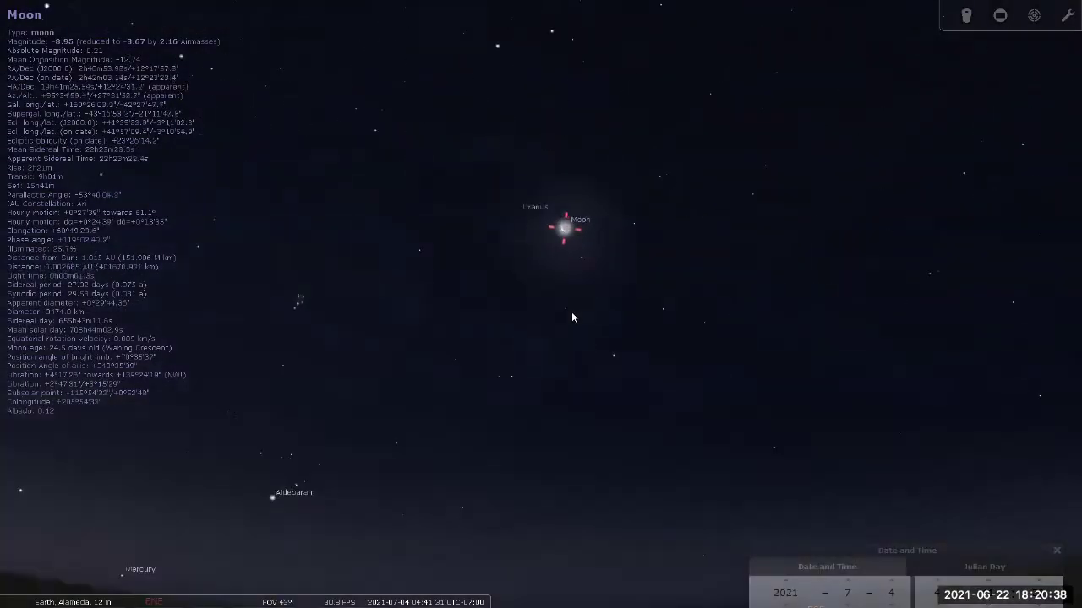
pyautogui.scroll(1, 557, 288)
pyautogui.scroll(-3, 698, 435)
# - Move the Moon toward the top of the view and advance the date one day
pyautogui.moveTo(596, 445); pyautogui.dragTo(582, 311)
pyautogui.scroll(-2, 580, 307)
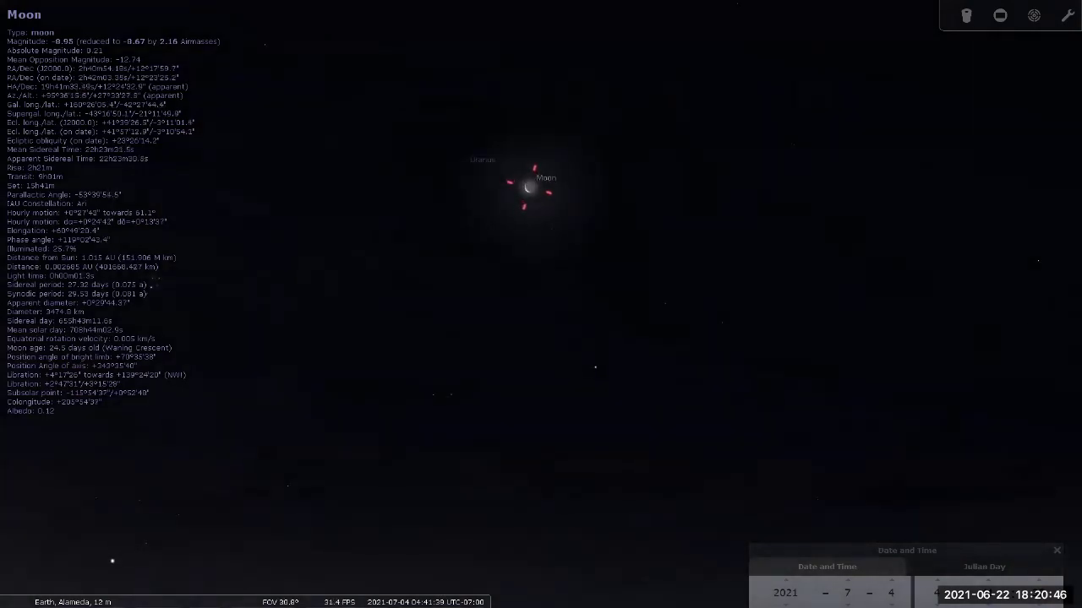
pyautogui.press('Up')
pyautogui.press('Up')
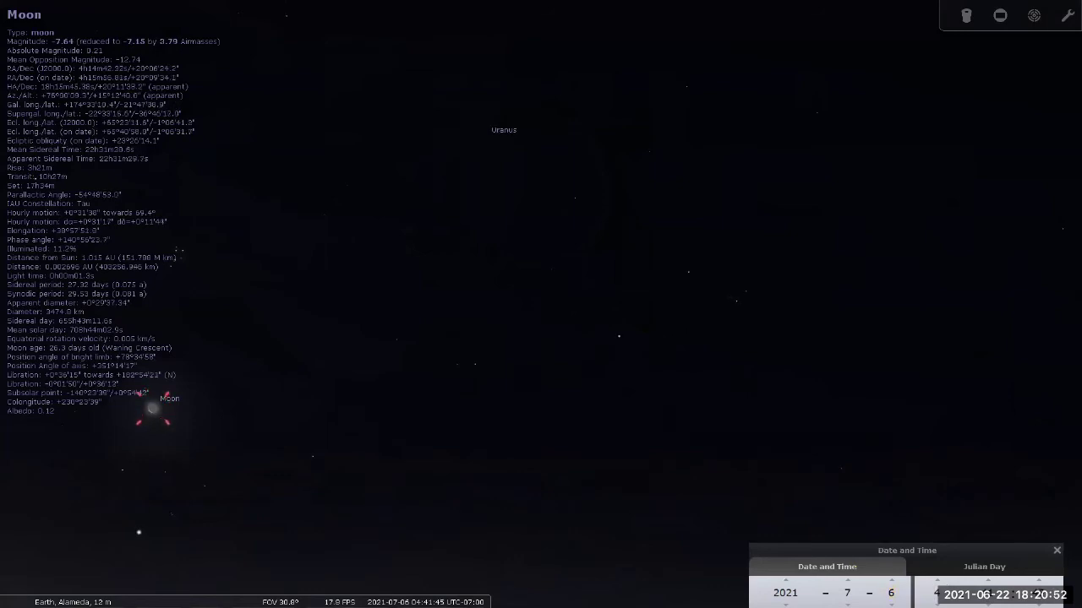
# - Advance the clock to 06:41 on 6 July 2021, after sunrise
pyautogui.press('Tab')
pyautogui.press('Up')
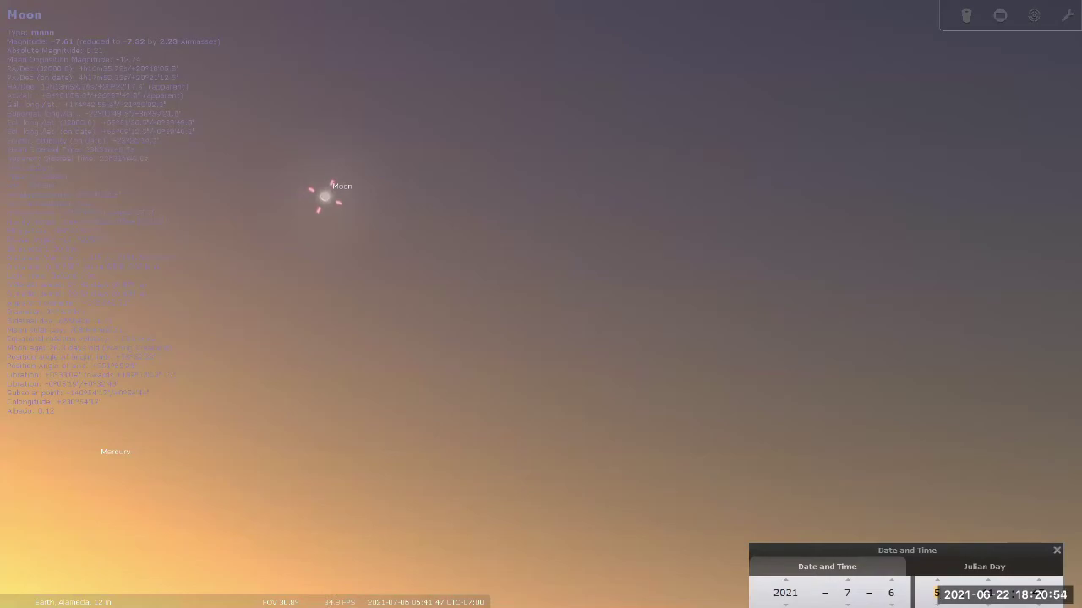
pyautogui.press('Up')
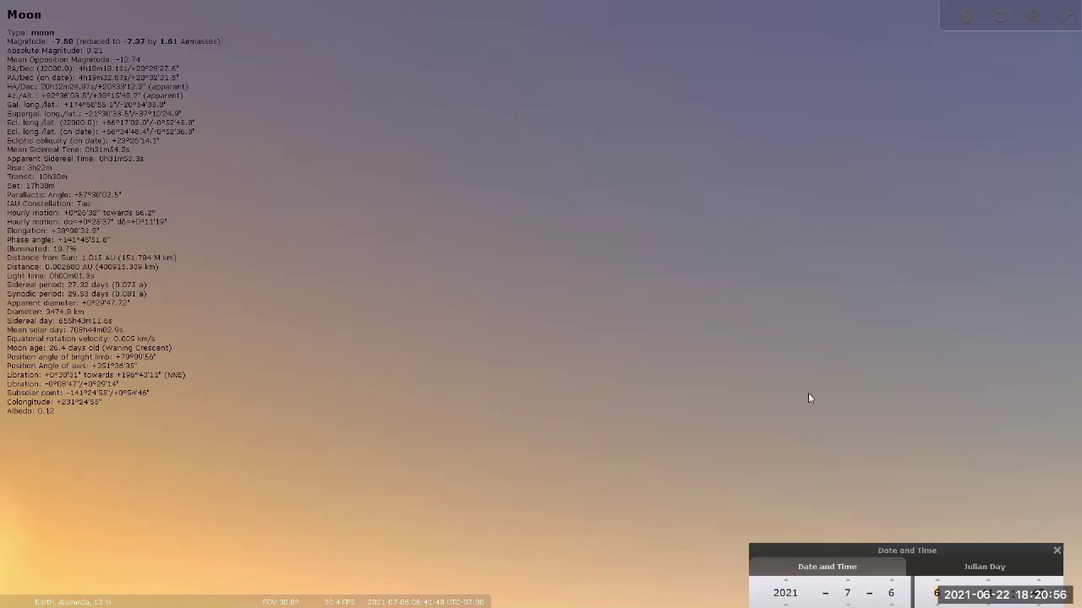
pyautogui.scroll(-3, 808, 393)
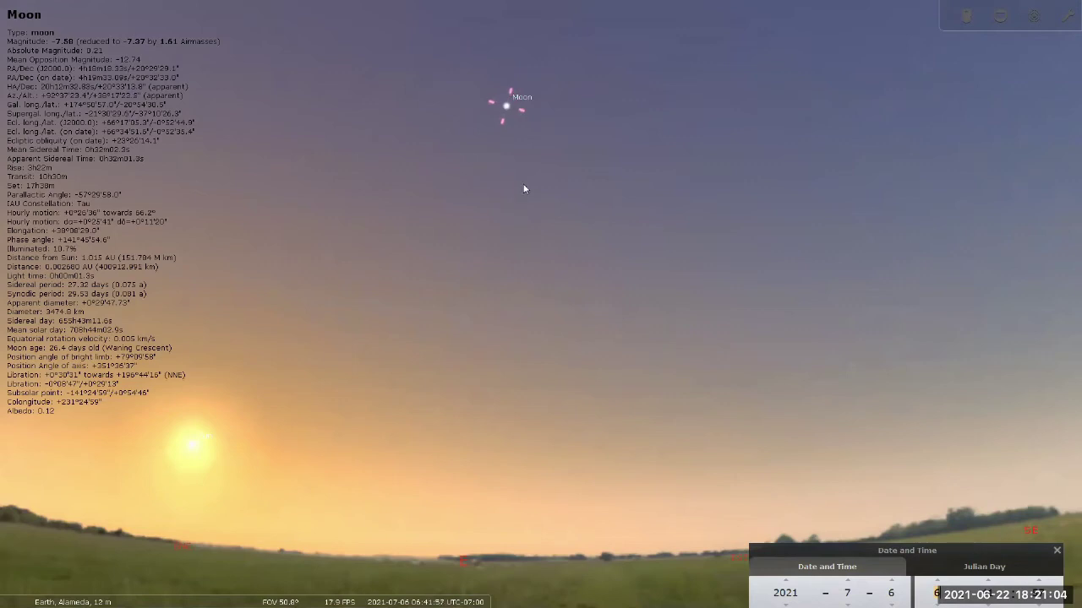
# - Re-centre on the Moon and zoom in on the 10.7% waning crescent
pyautogui.press('space')
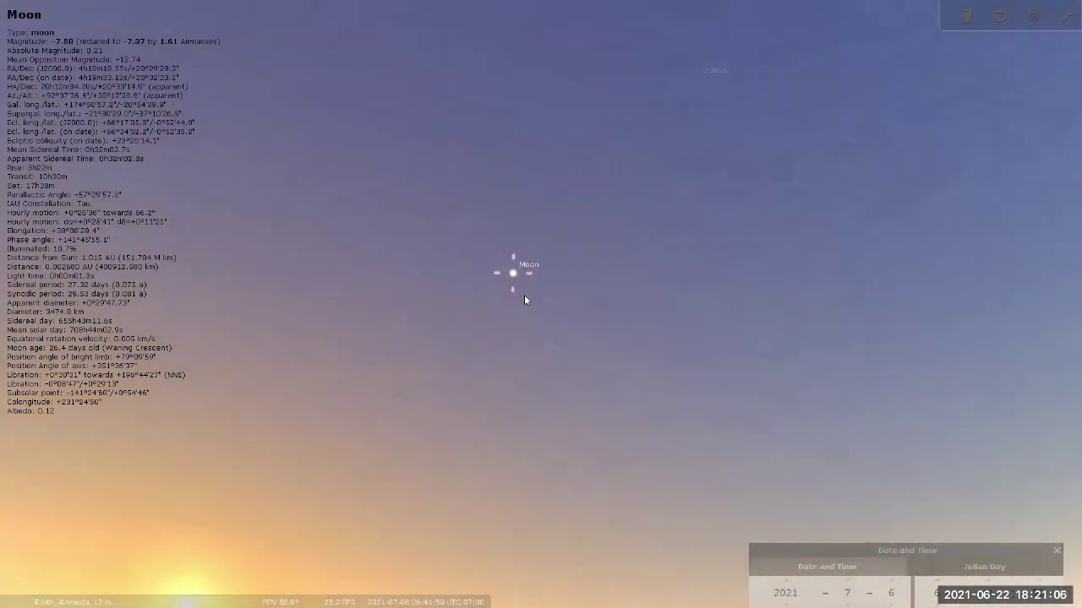
pyautogui.scroll(3, 524, 293)
pyautogui.scroll(3, 507, 289)
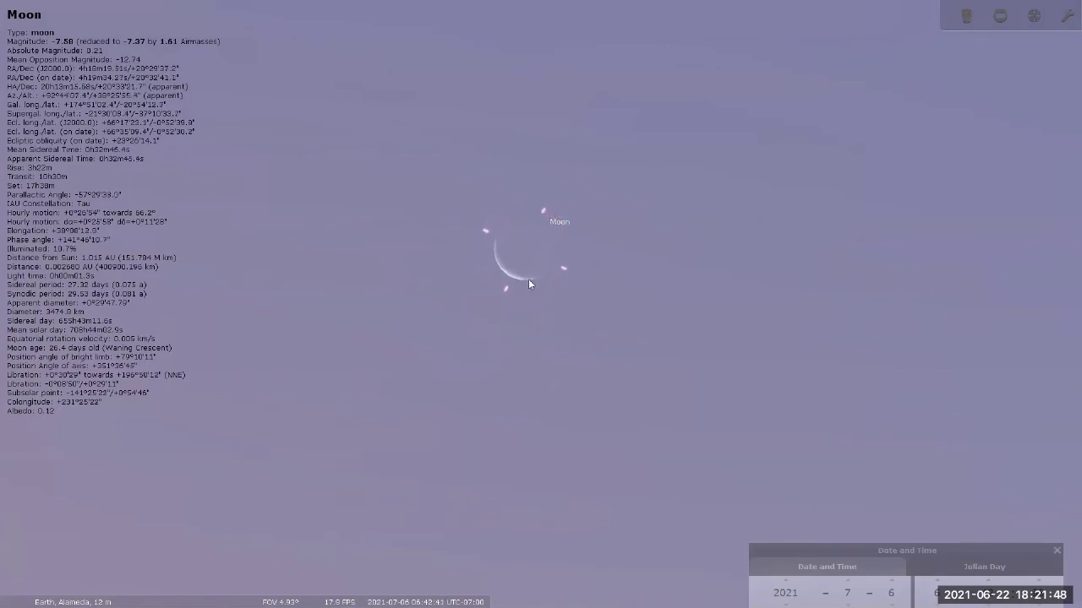
# - Zoom out to about 36° to show the crescent Moon above the sunrise glow
pyautogui.moveTo(521, 285)
pyautogui.mouseDown()
pyautogui.moveTo(512, 294)
pyautogui.moveTo(524, 304)
pyautogui.mouseUp()
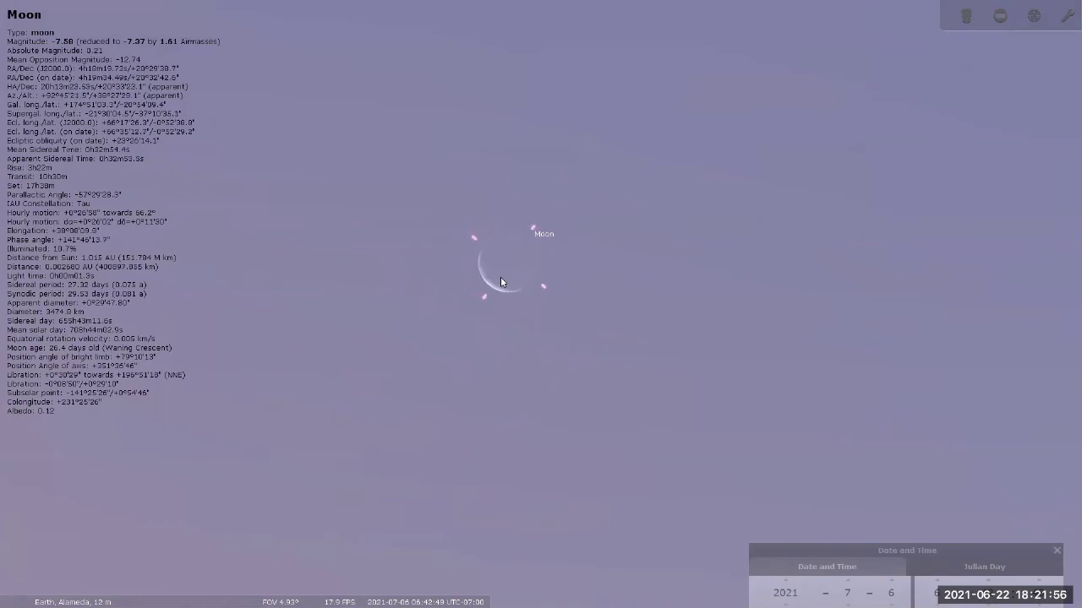
pyautogui.scroll(-1, 498, 288)
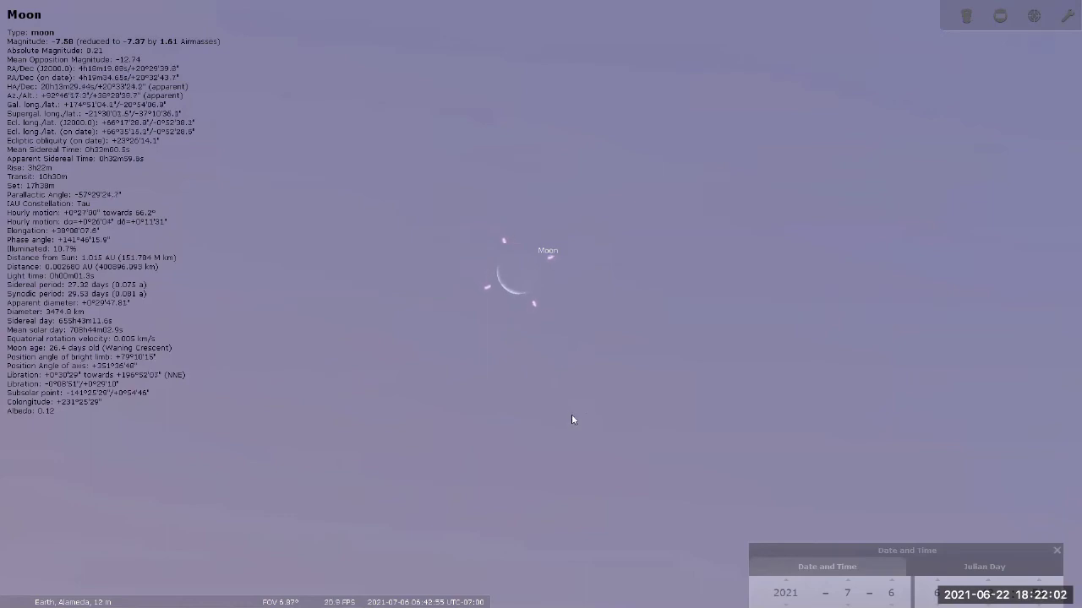
pyautogui.scroll(-2, 571, 415)
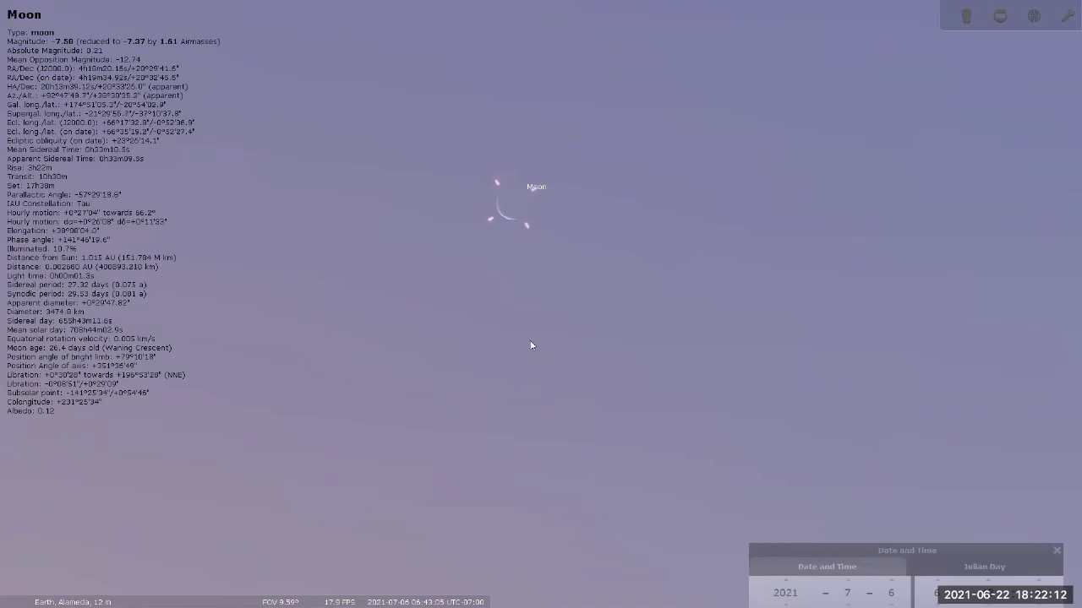
pyautogui.scroll(-4, 531, 350)
pyautogui.scroll(-4, 550, 301)
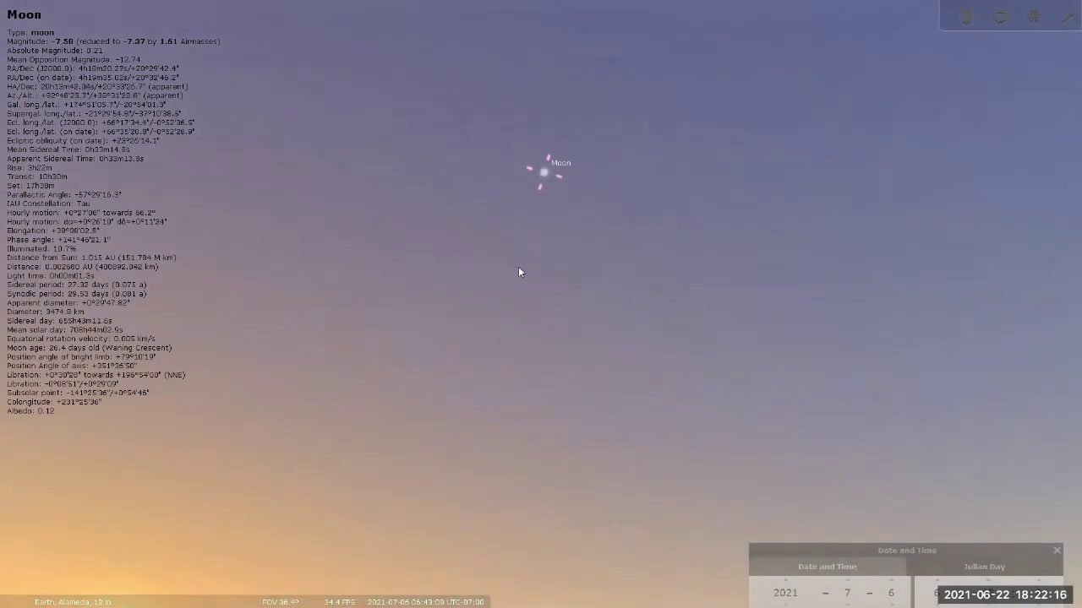
# - Pan to bring the horizon and the risen Sun into view below the crescent Moon
pyautogui.moveTo(521, 258); pyautogui.dragTo(528, 205)
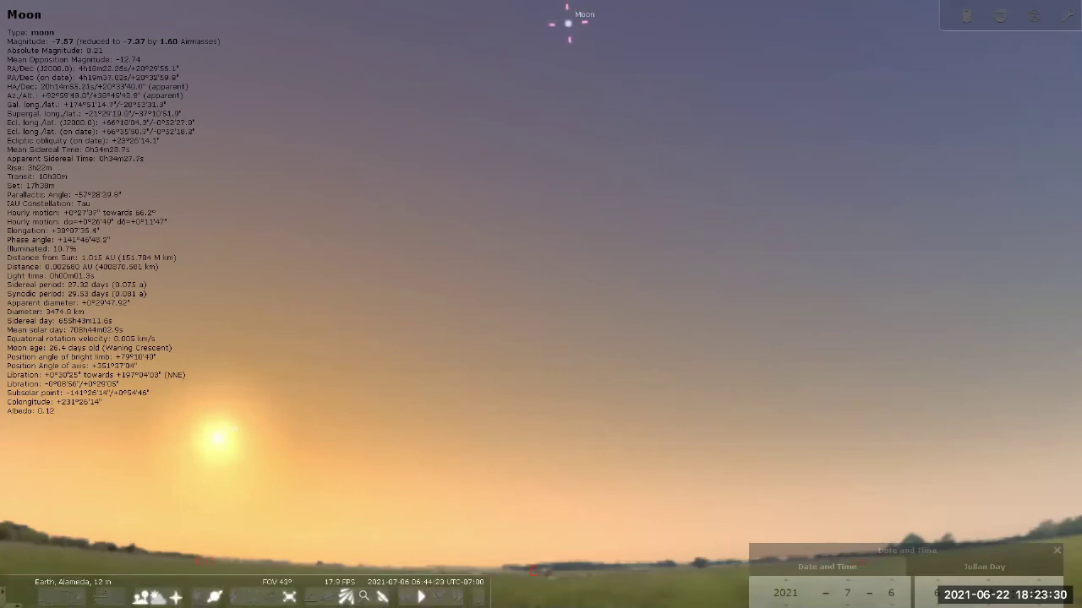
# - Quit Stellarium and scroll through the Phases of Moon project page in Chrome
pyautogui.rightClick(50, 592)
pyautogui.click(50, 591)
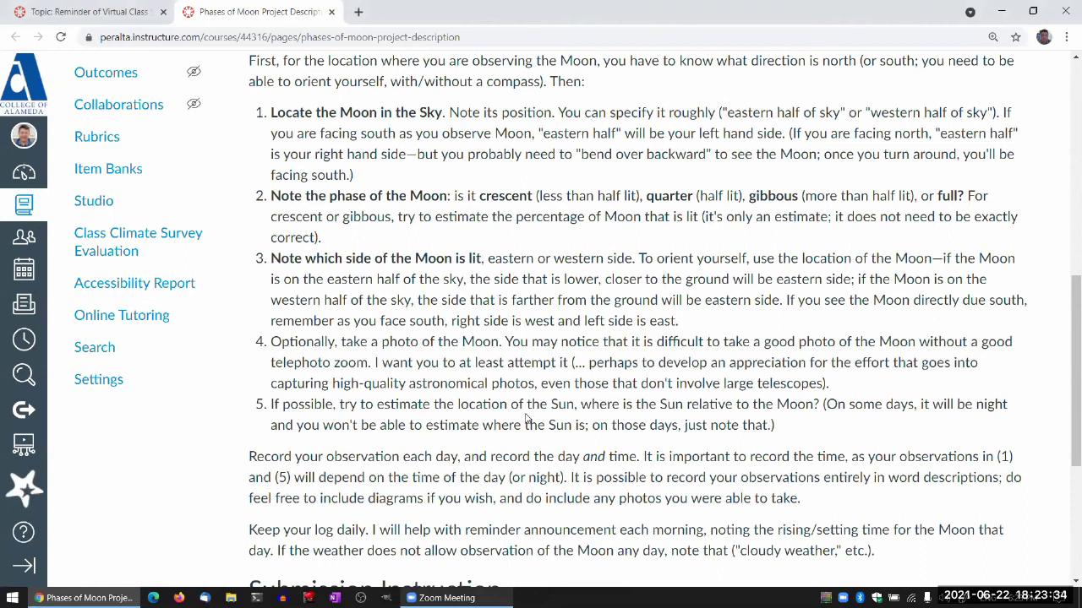
pyautogui.scroll(-1, 527, 419)
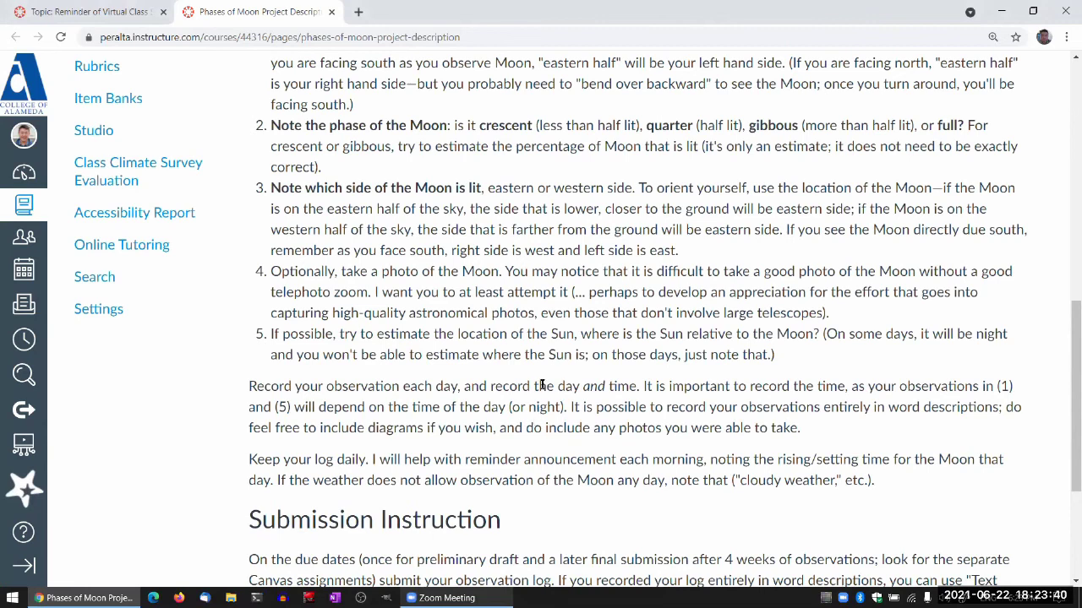
pyautogui.scroll(5, 557, 346)
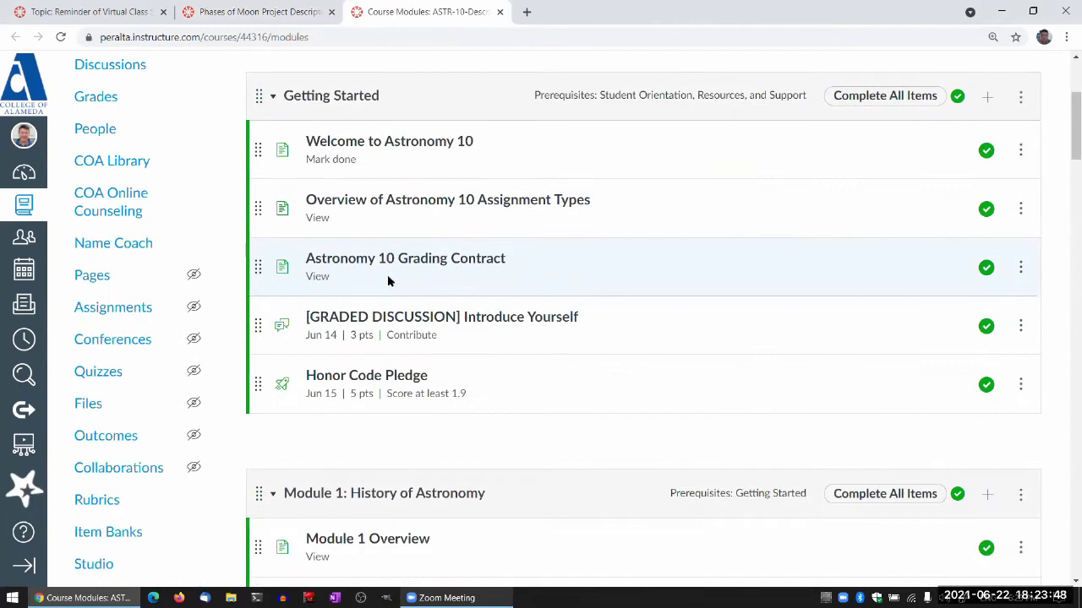
# - Open the Astronomy 10 Grading Contract, highlight the 95% homework requirement, then close it
pyautogui.click(385, 263)
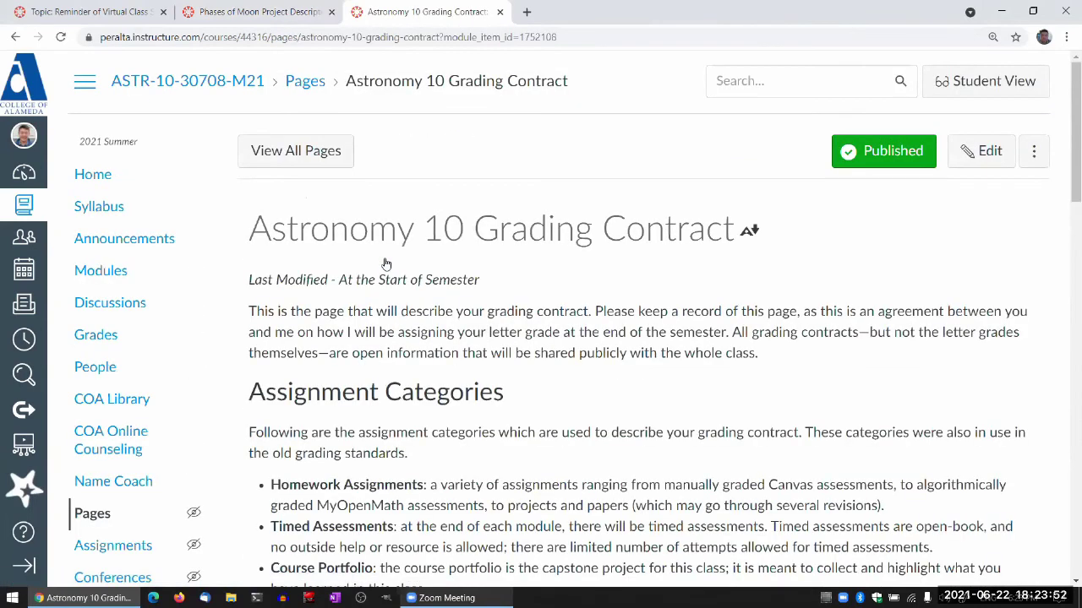
pyautogui.scroll(-1, 396, 272)
pyautogui.scroll(-10, 397, 272)
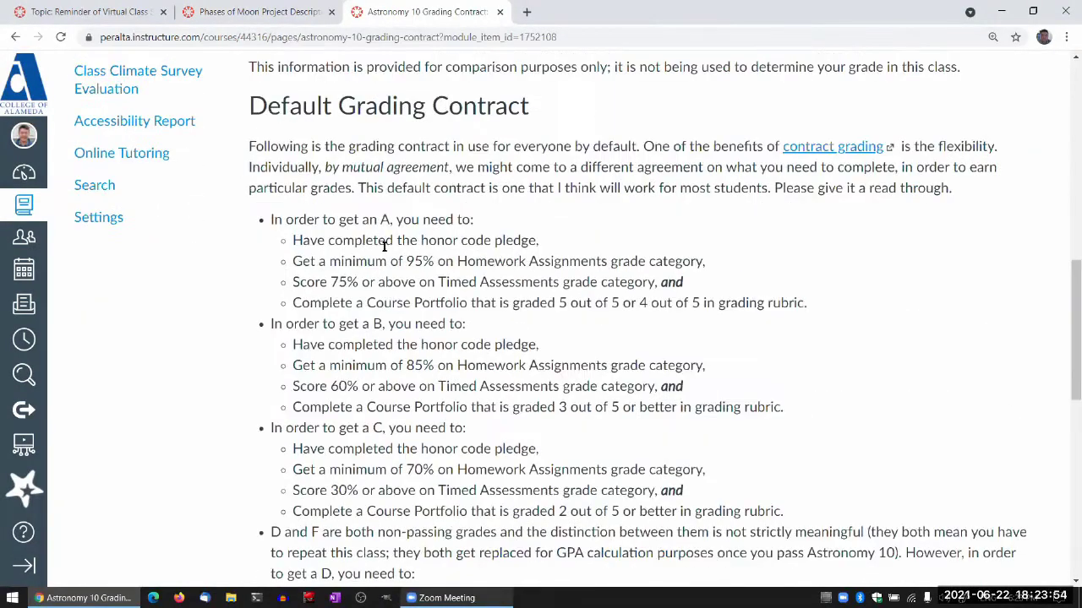
pyautogui.moveTo(382, 251); pyautogui.dragTo(606, 251)
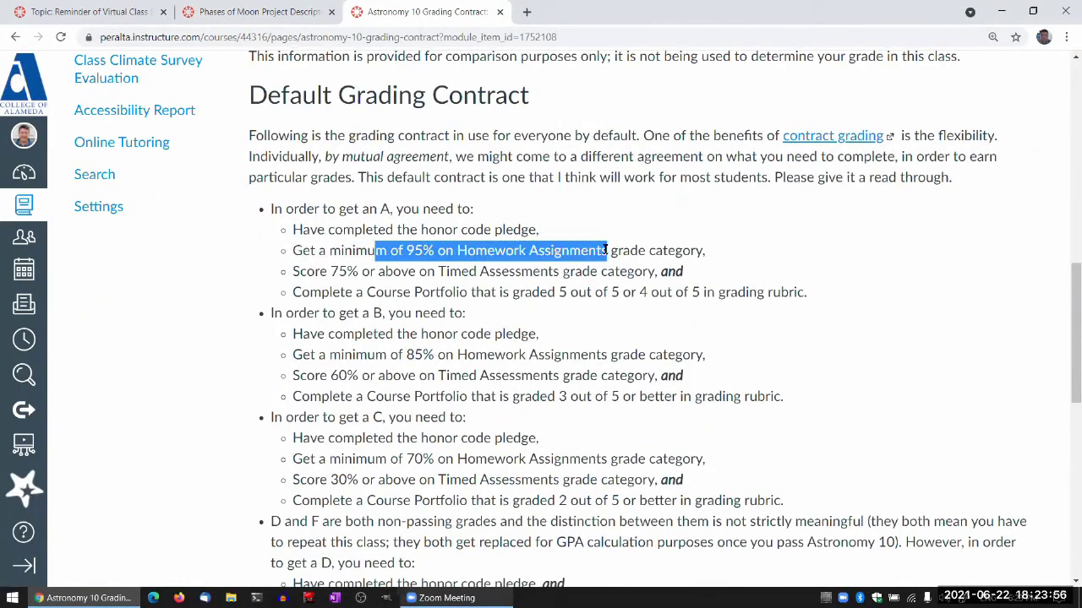
pyautogui.click(607, 251)
pyautogui.hotkey('ctrl', 'w')
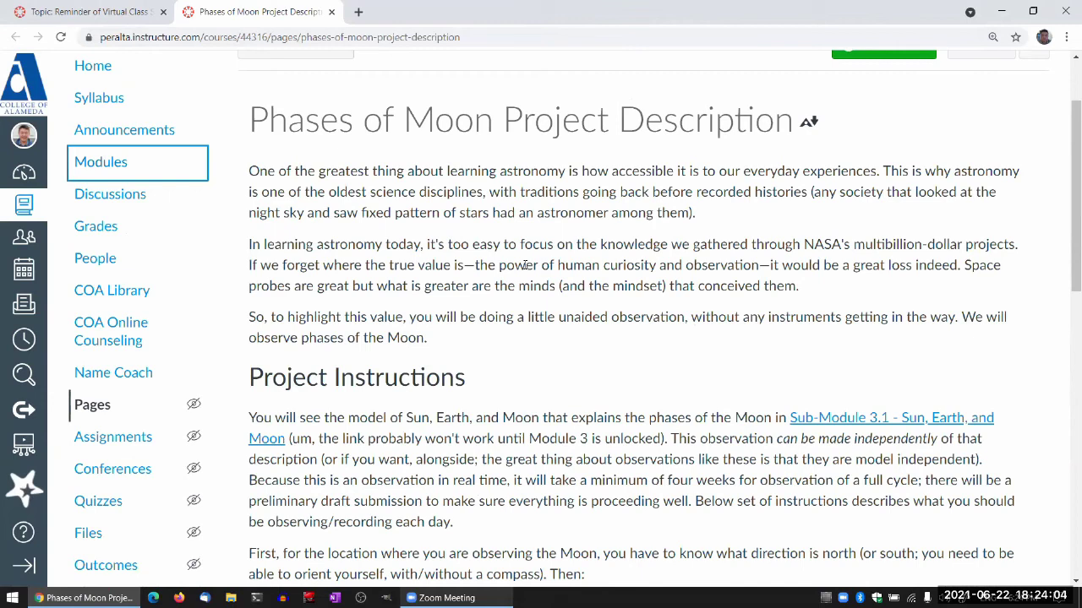
pyautogui.scroll(-3, 526, 265)
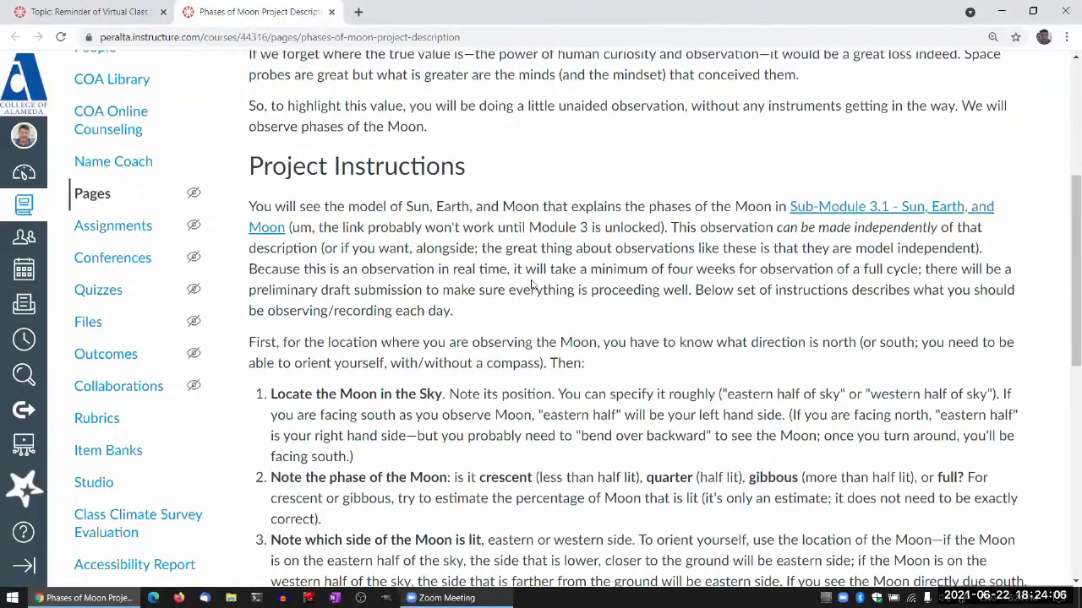
pyautogui.scroll(-3, 558, 321)
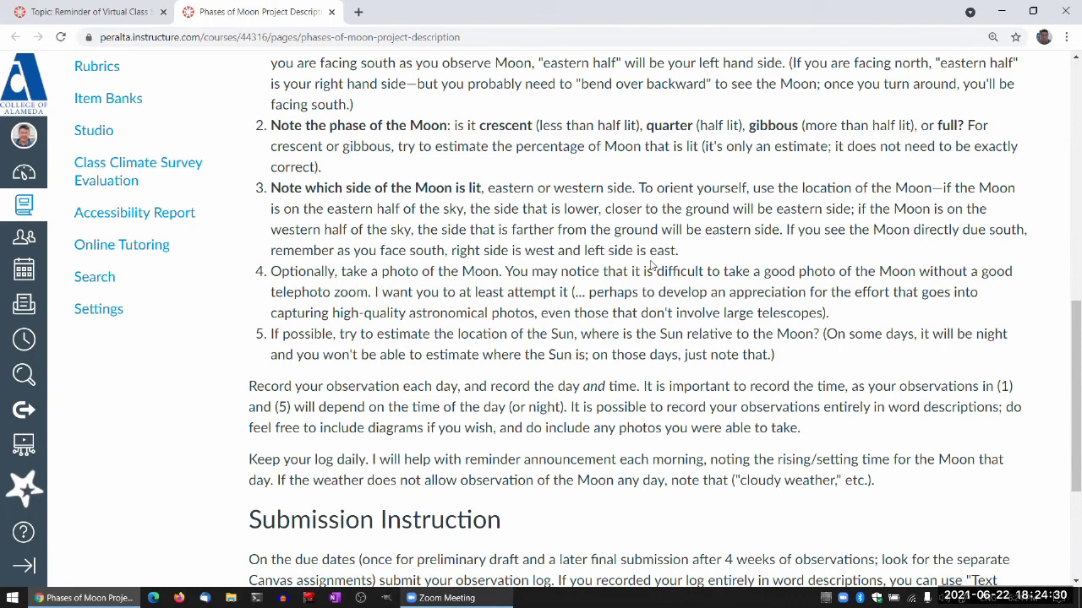
pyautogui.scroll(1, 681, 161)
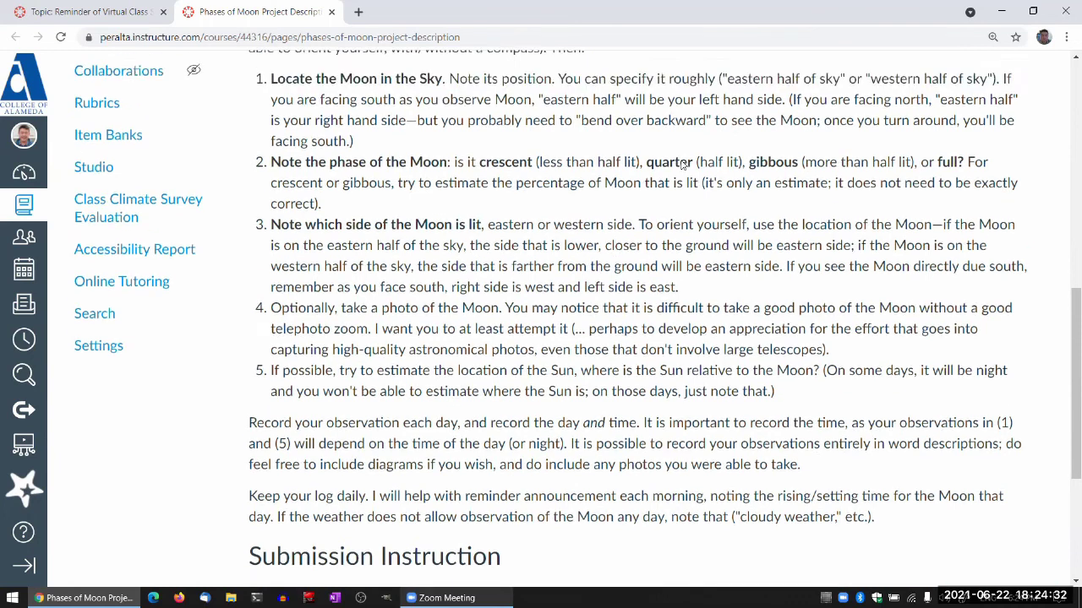
pyautogui.scroll(1, 545, 202)
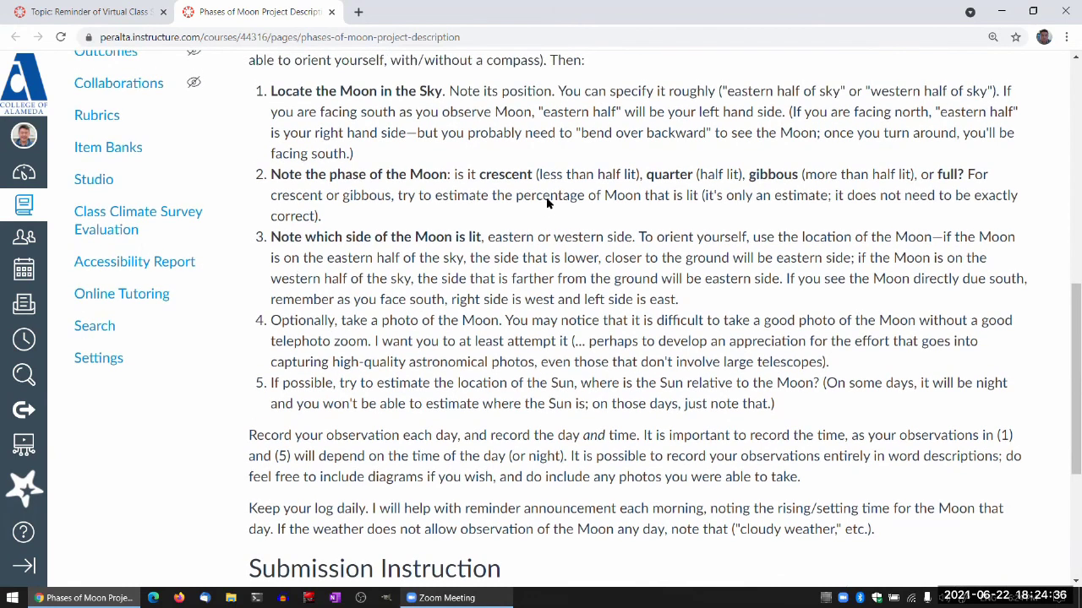
pyautogui.scroll(1, 546, 203)
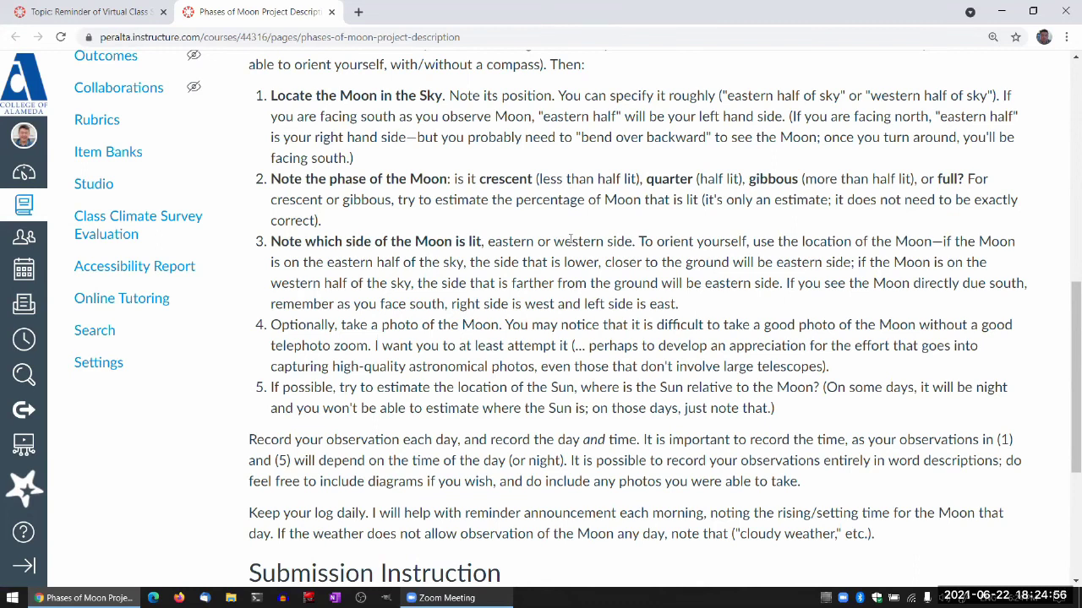
pyautogui.scroll(-2, 570, 240)
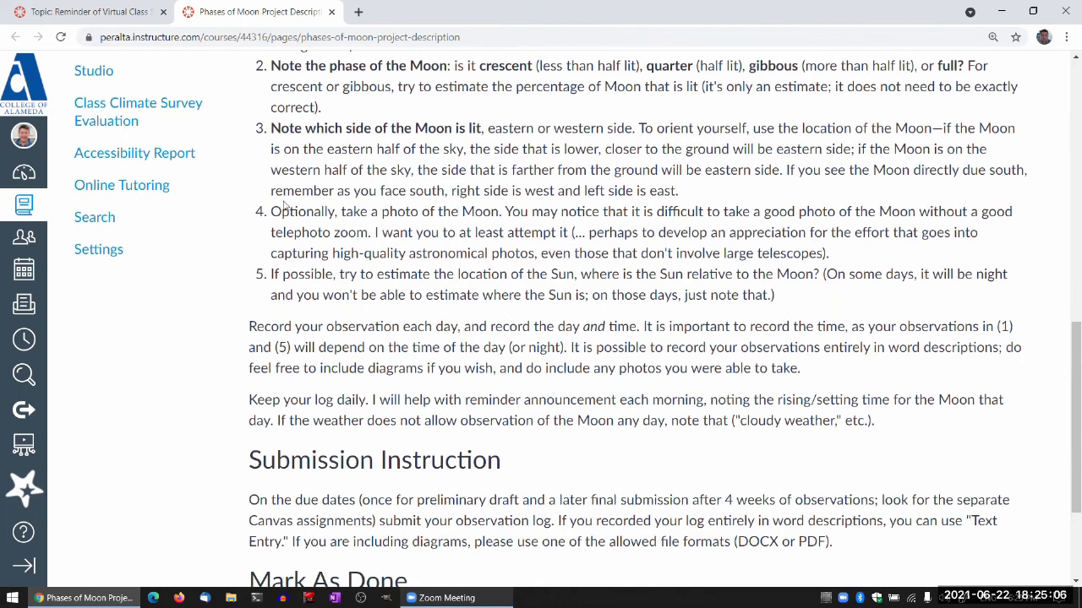
pyautogui.moveTo(272, 211); pyautogui.dragTo(504, 212)
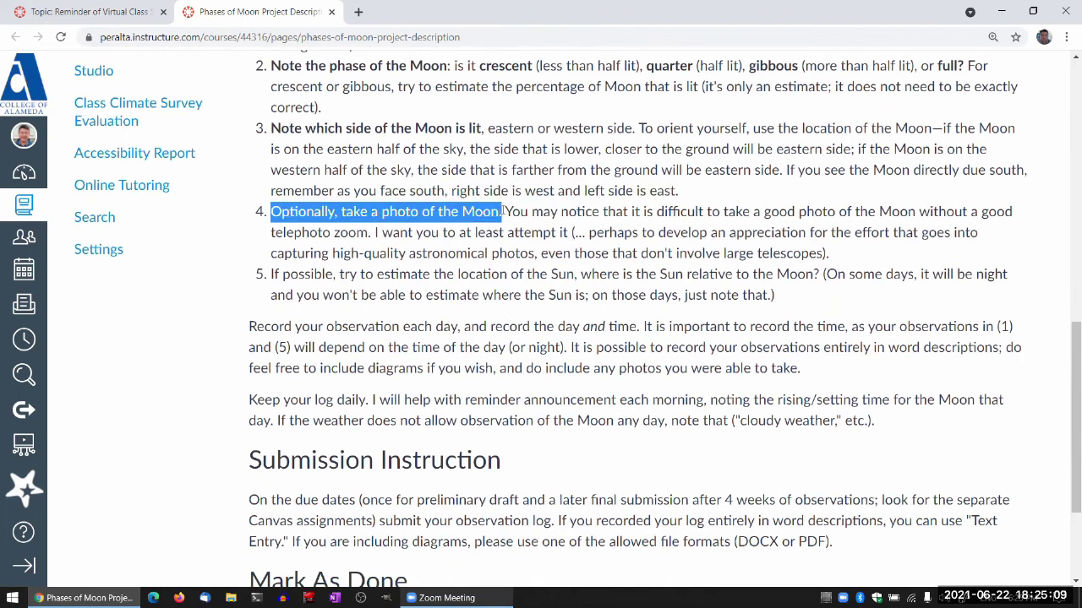
pyautogui.click(403, 256)
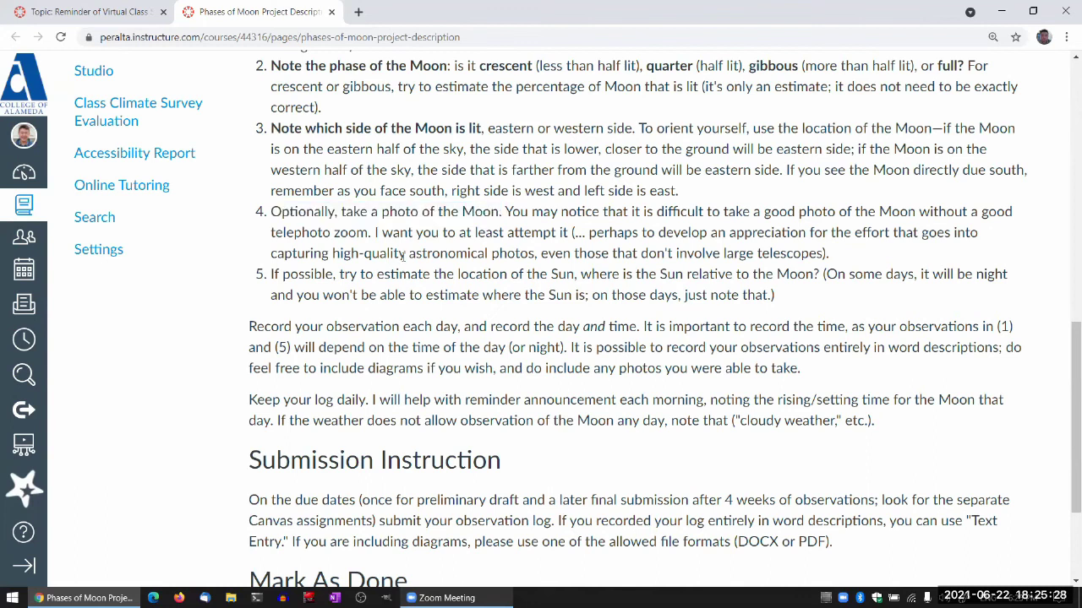
# - Open and close a blank Chrome tab, then launch File Explorer from the taskbar
pyautogui.click(357, 13)
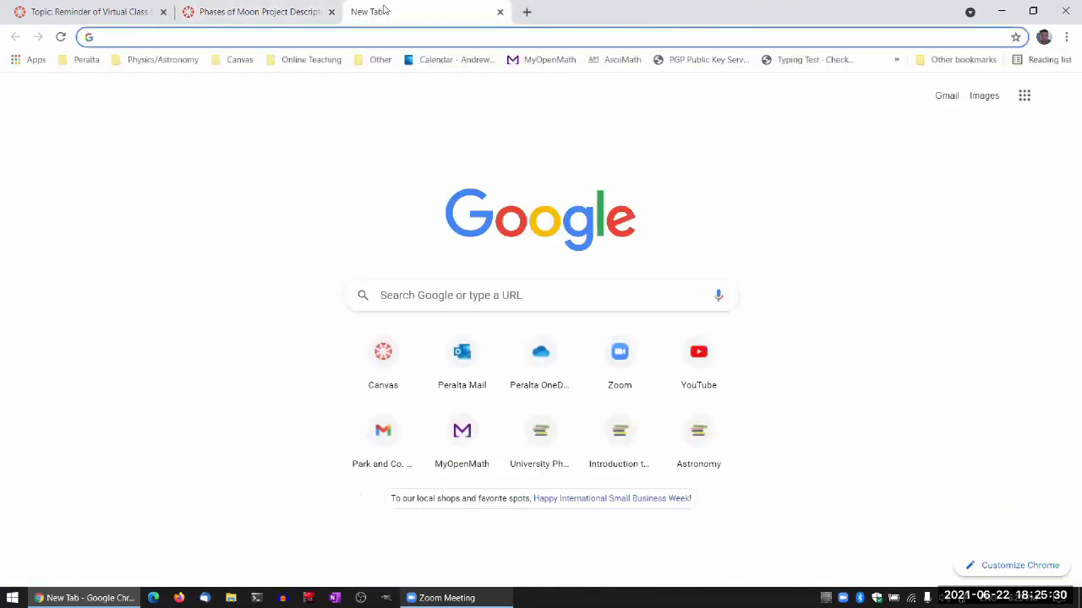
pyautogui.click(499, 11)
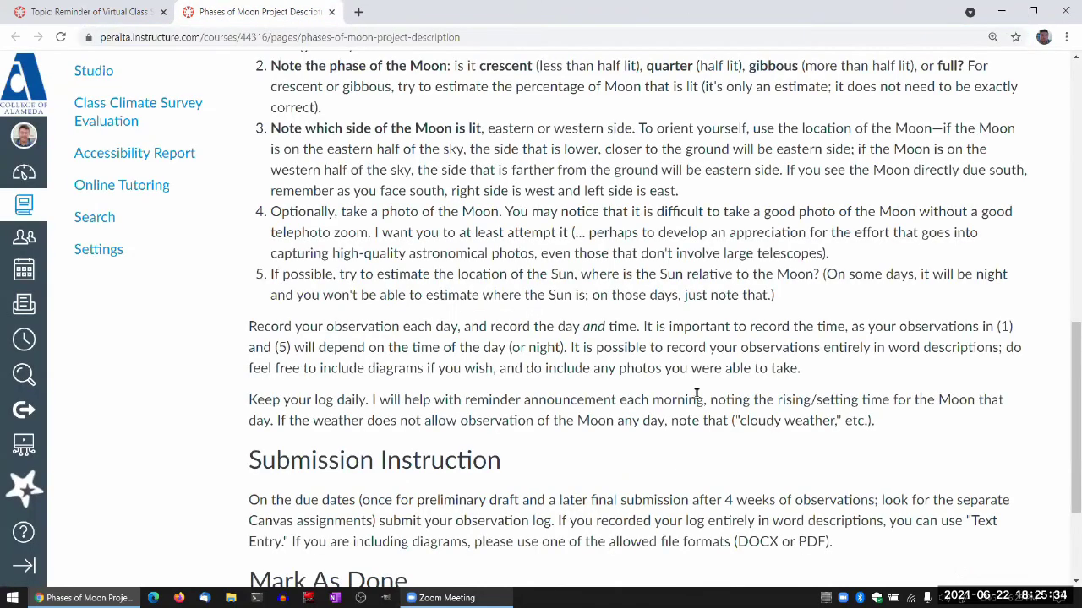
pyautogui.click(231, 598)
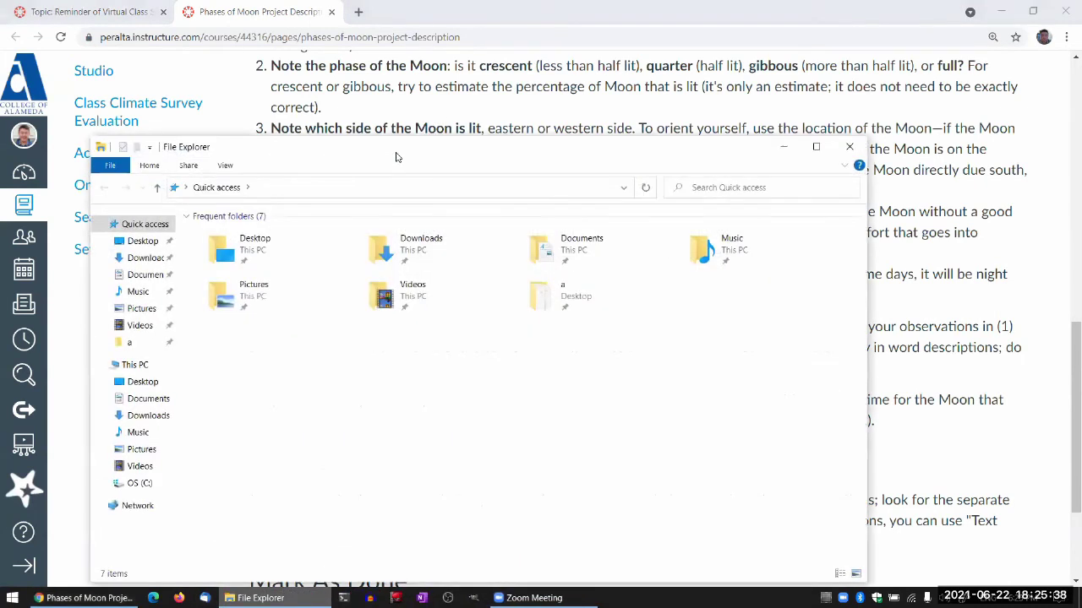
pyautogui.hotkey('alt', 'Tab')
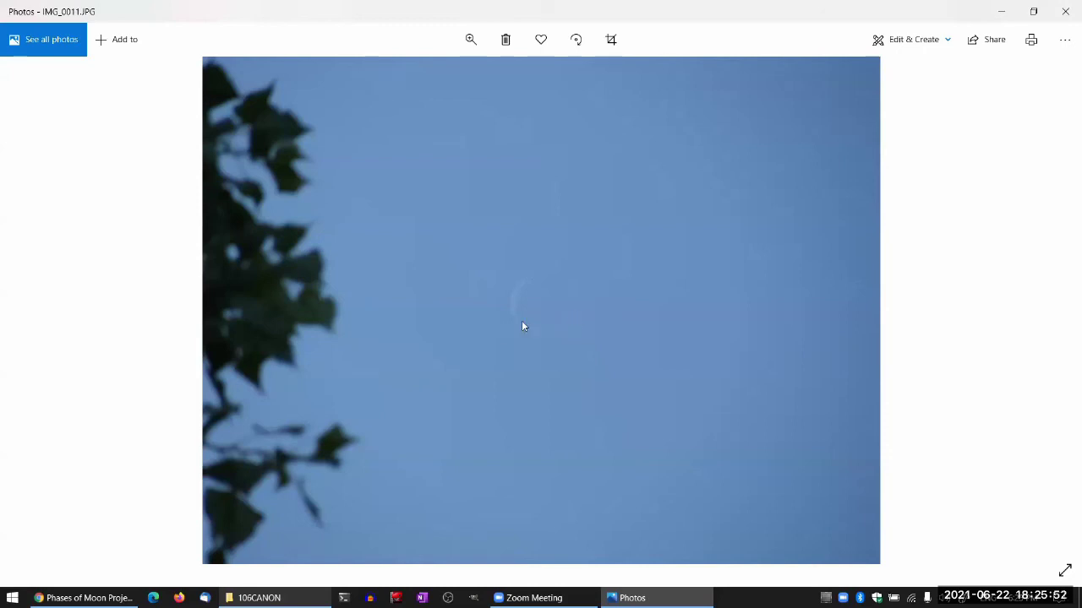
# - Zoom in on the crescent in IMG_0011, then minimize IMG_0018 to bring IMG_0011 forward
pyautogui.scroll(2, 530, 318)
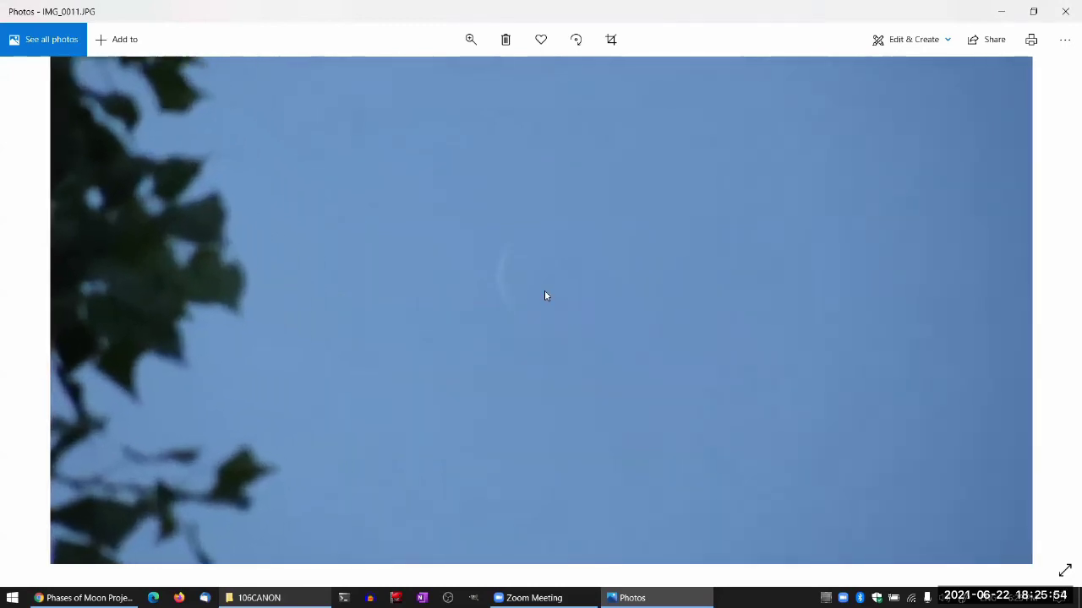
pyautogui.scroll(1, 531, 244)
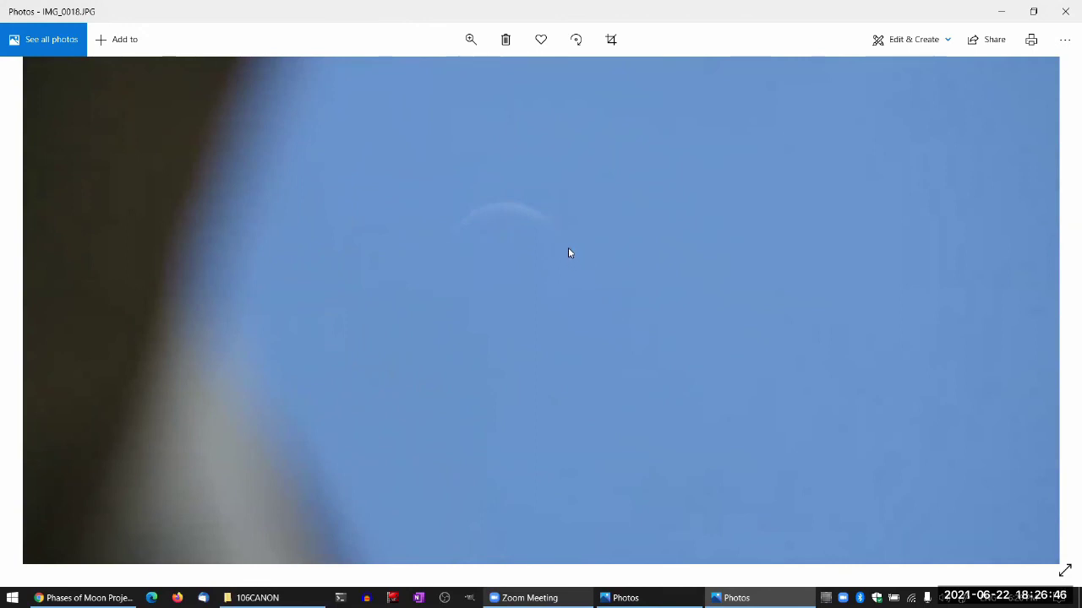
pyautogui.click(998, 11)
pyautogui.click(542, 289)
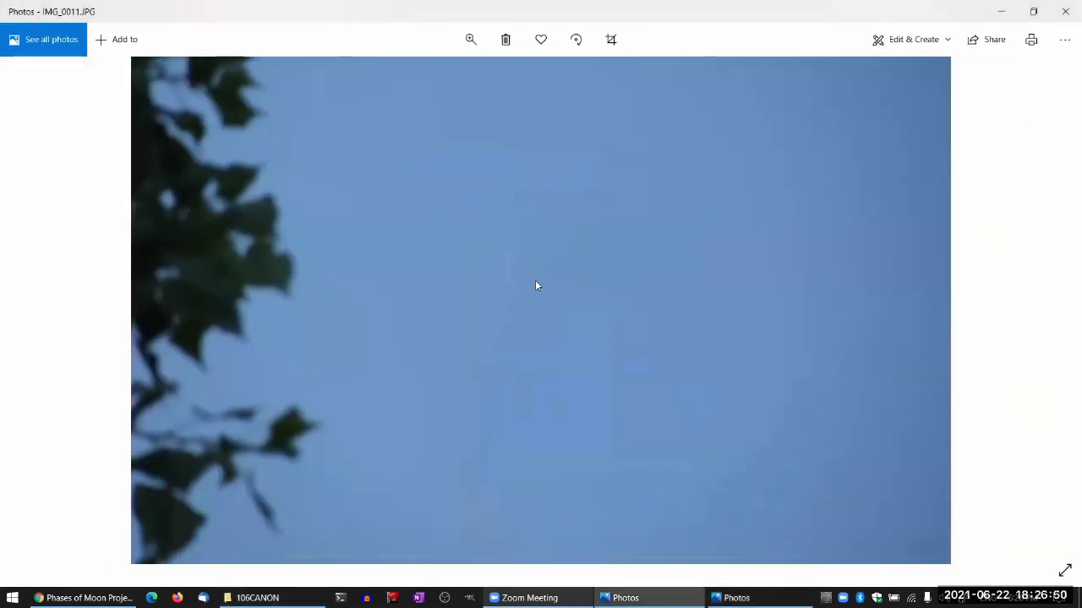